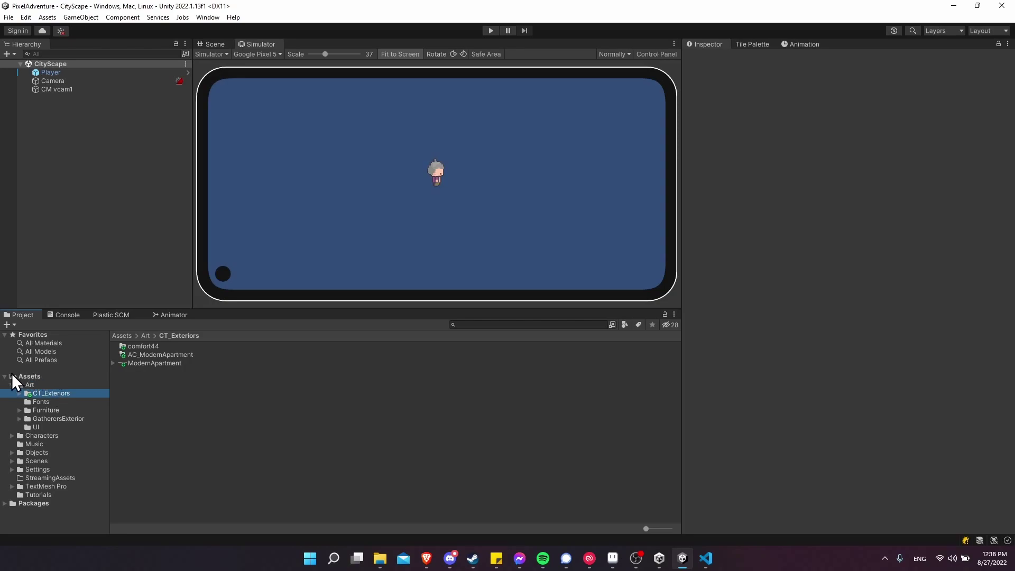
Create a new folder named apollo inside Assets > Art > CT_Exteriors
right_click(136, 374)
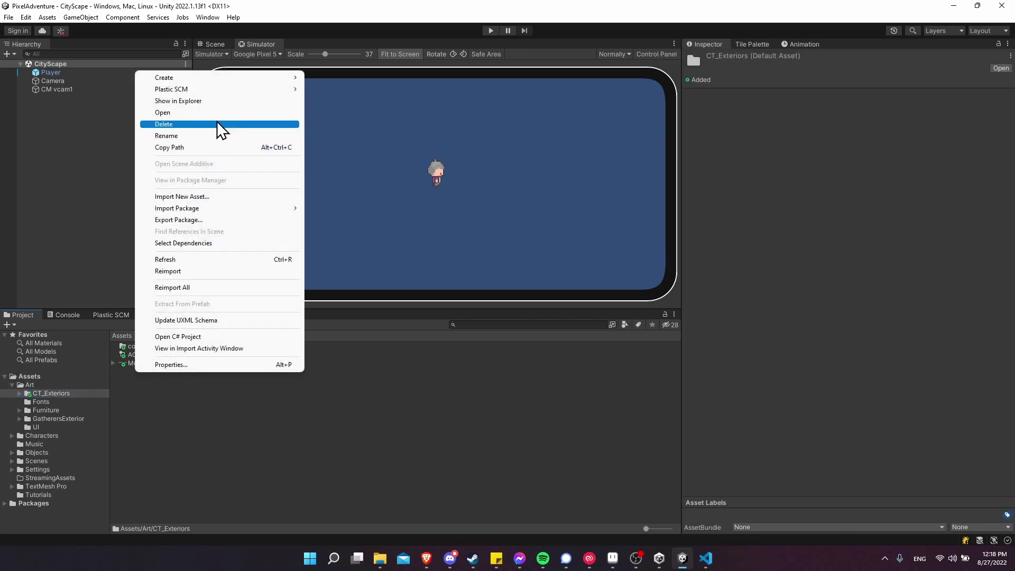
mouse_move(238, 77)
left_click(350, 27)
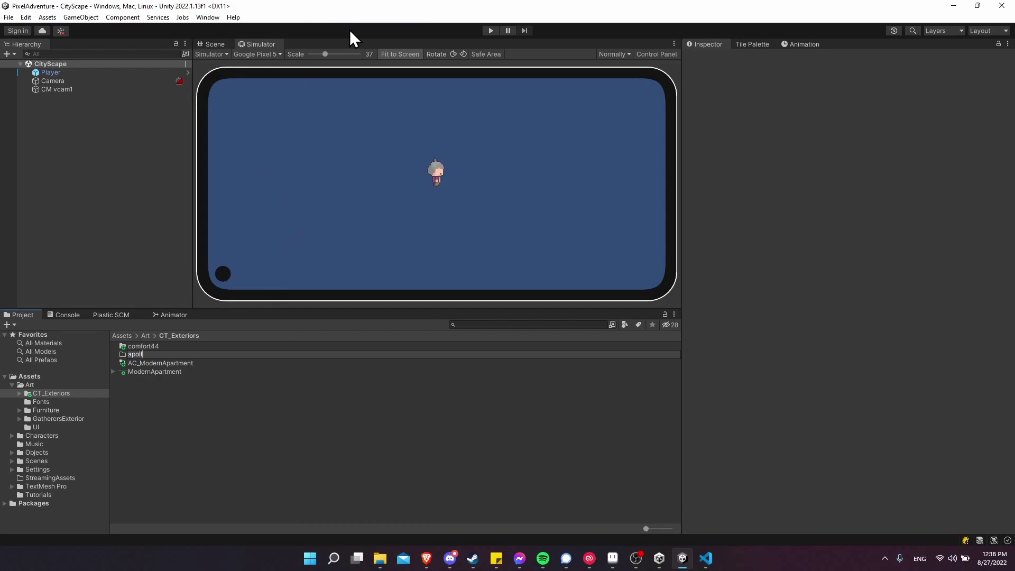
key("Return")
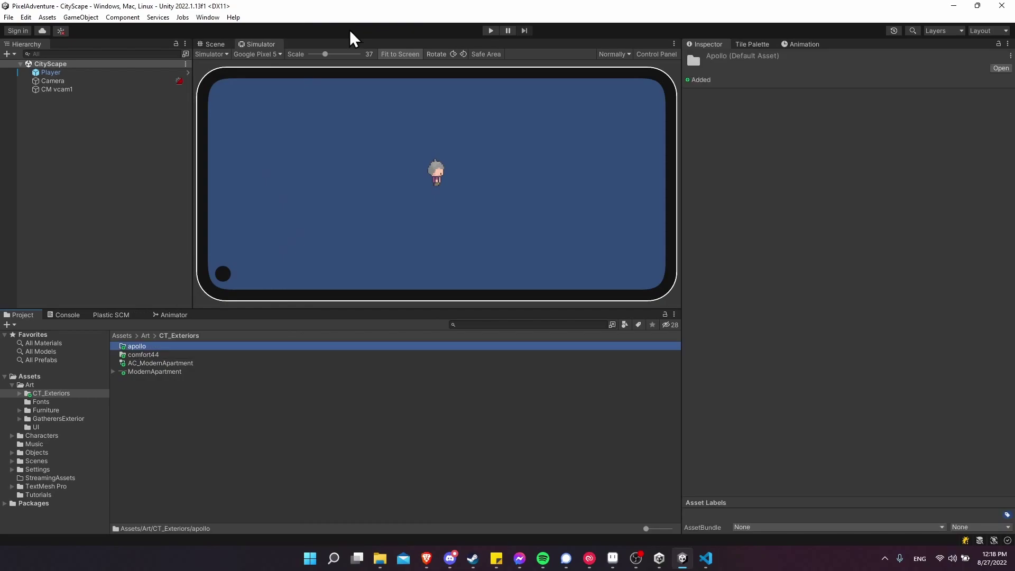
Open the new apollo folder and show its location in the file explorer
double_click(186, 347)
right_click(175, 359)
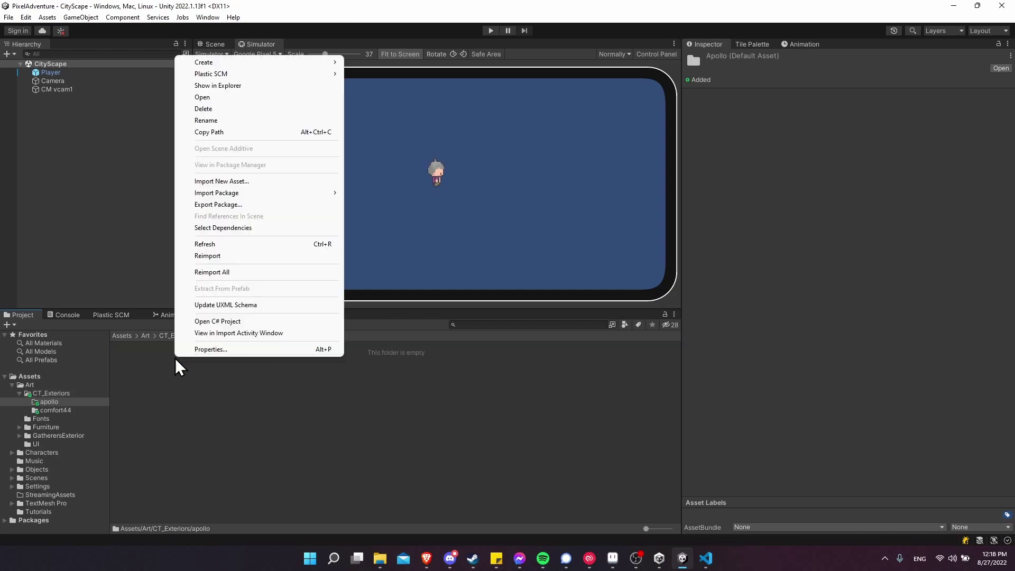
left_click(232, 85)
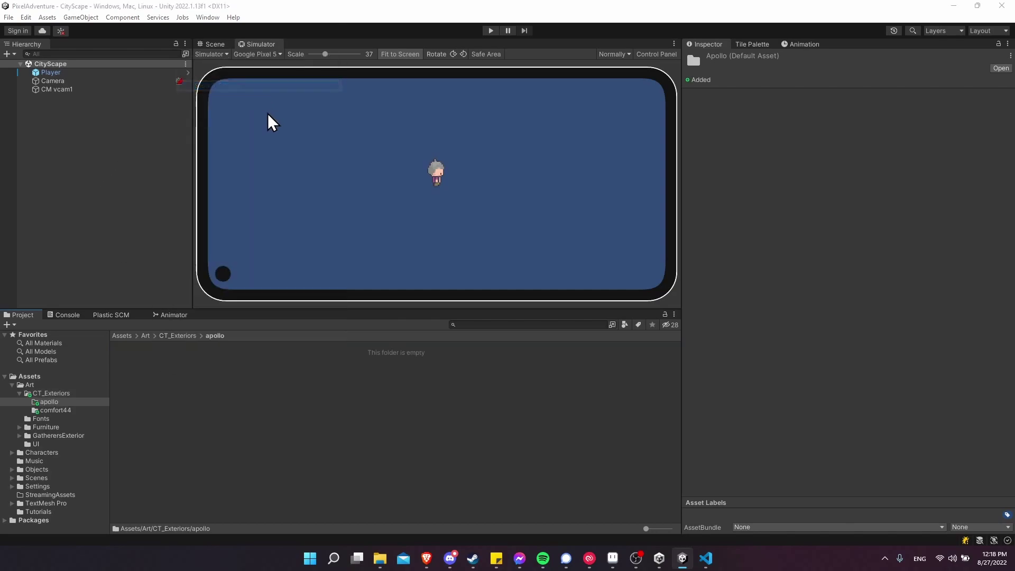
double_click(320, 188)
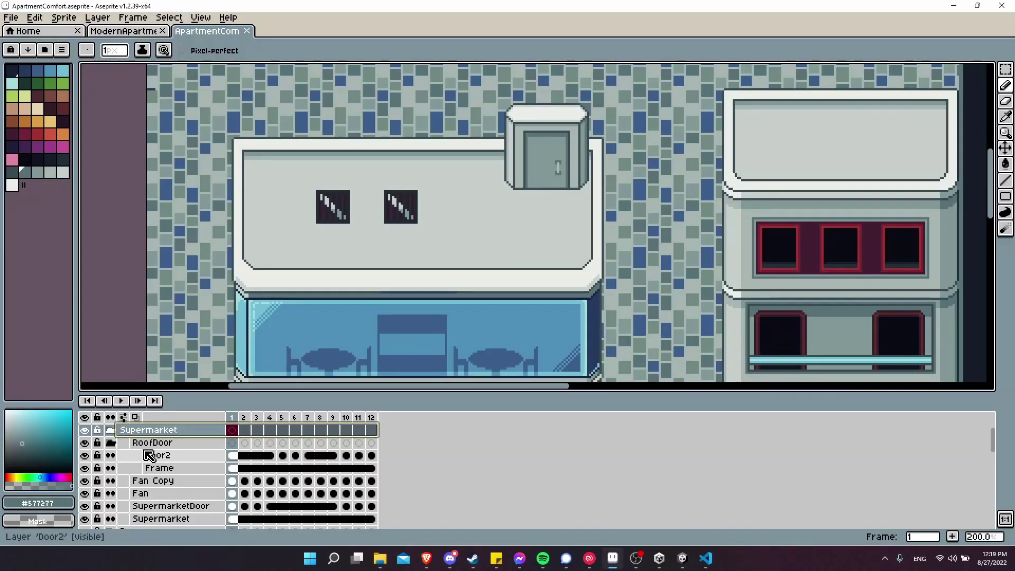
In Aseprite, rename the Door2 layer in the Supermarket's RoofDoor group to RoofDoor
left_click(157, 457)
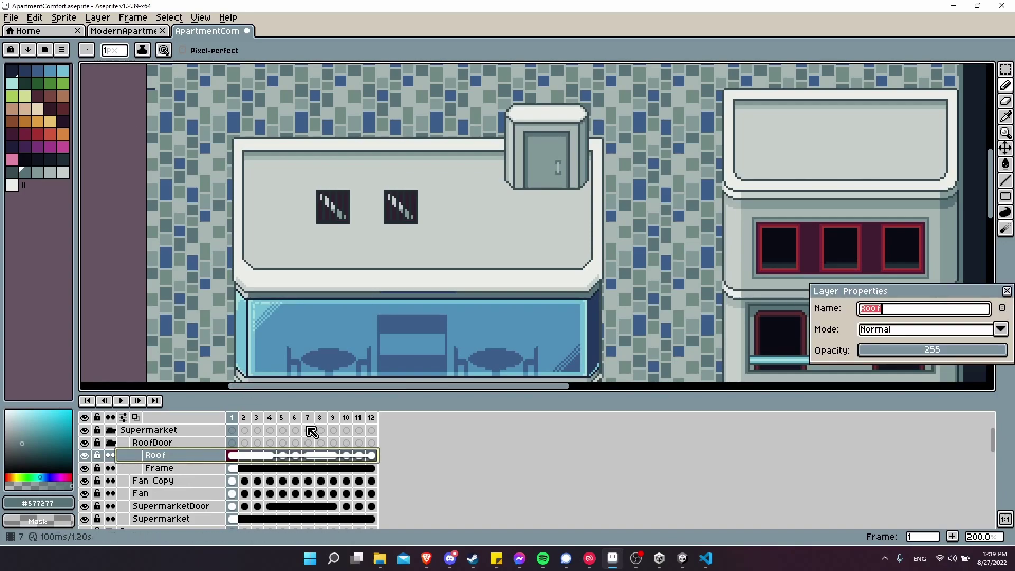
type("RoofDoor")
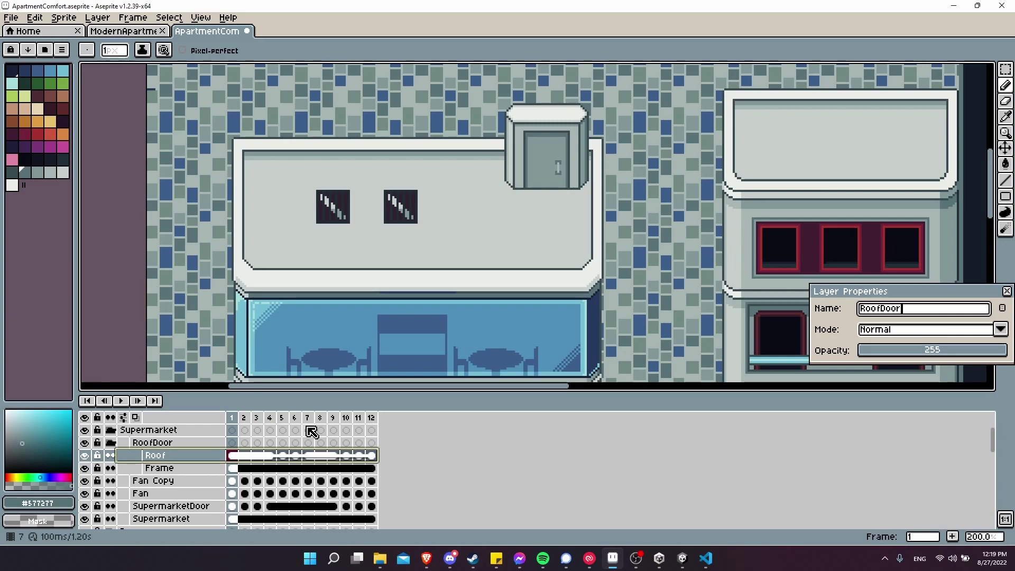
key("Return")
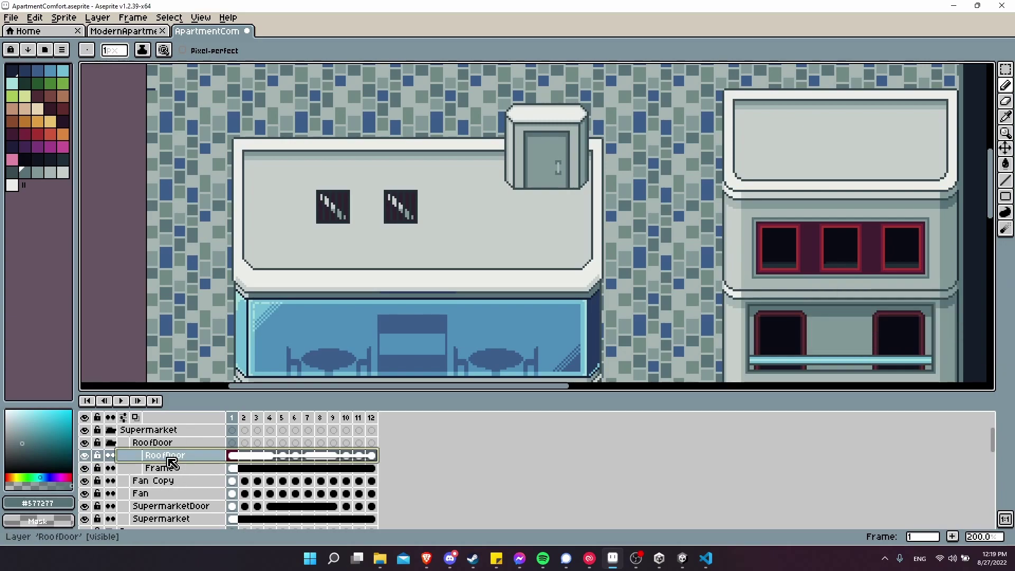
Start a sprite sheet export and limit its source to the layer Supermarket > RoofDoor > RoofDoor
scroll(180, 481, "up", 1)
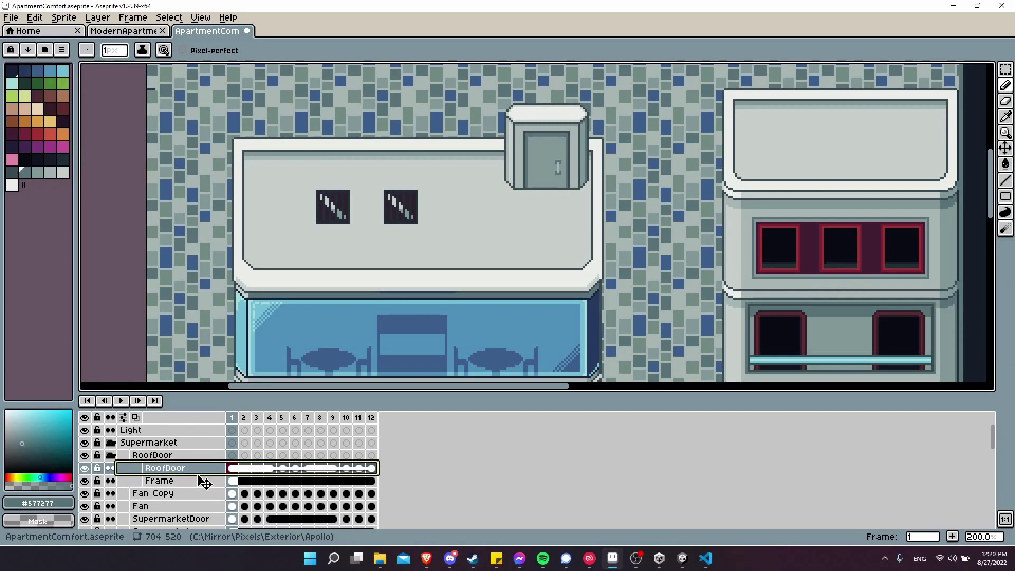
left_click(11, 18)
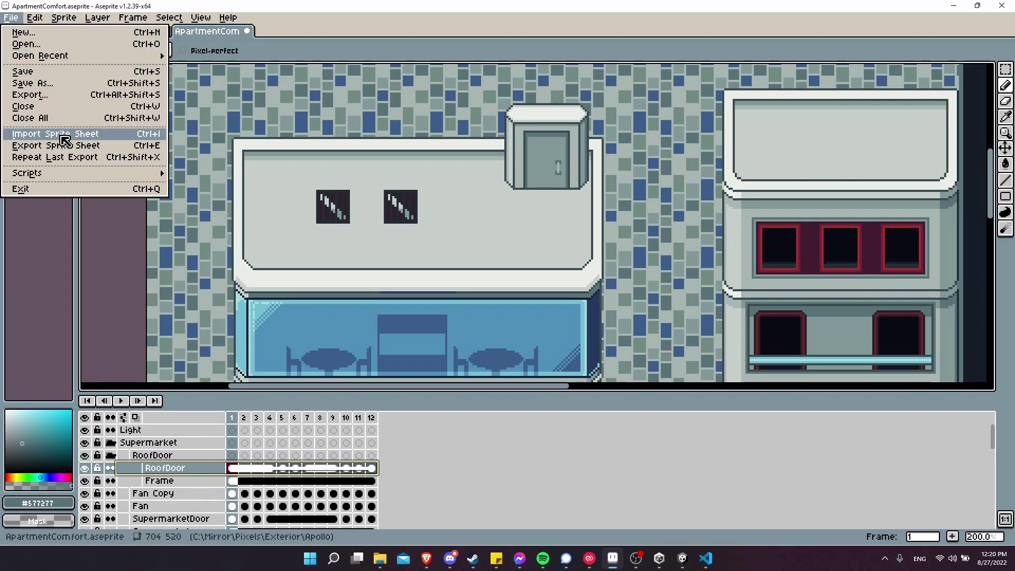
left_click(80, 146)
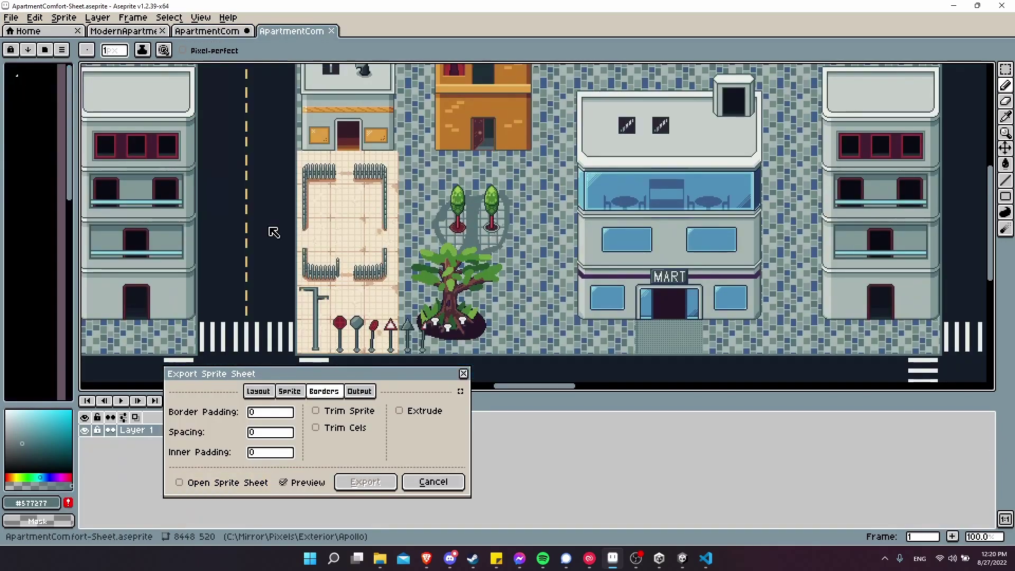
middle_click_drag(331, 221, 466, 249)
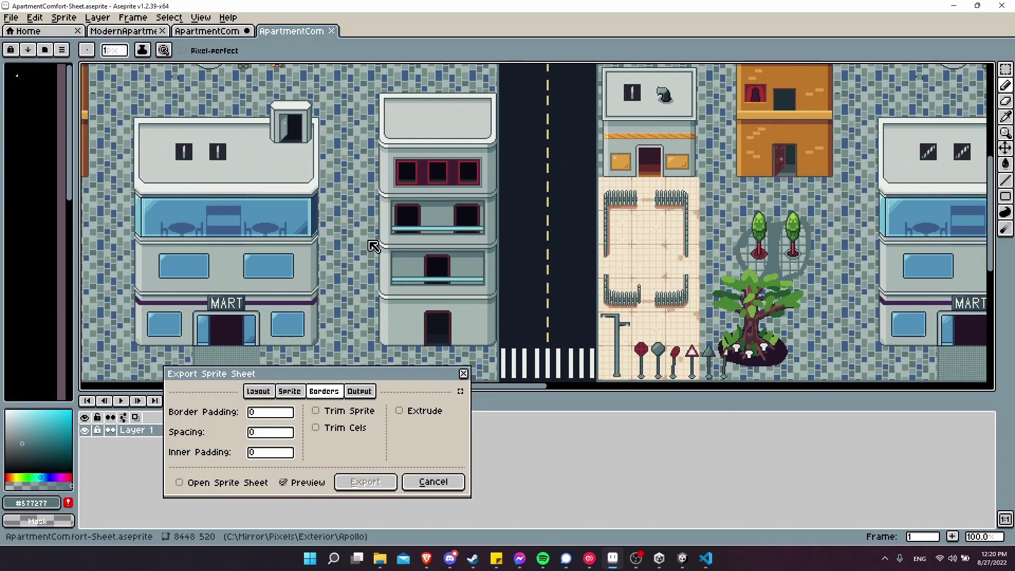
left_click(299, 391)
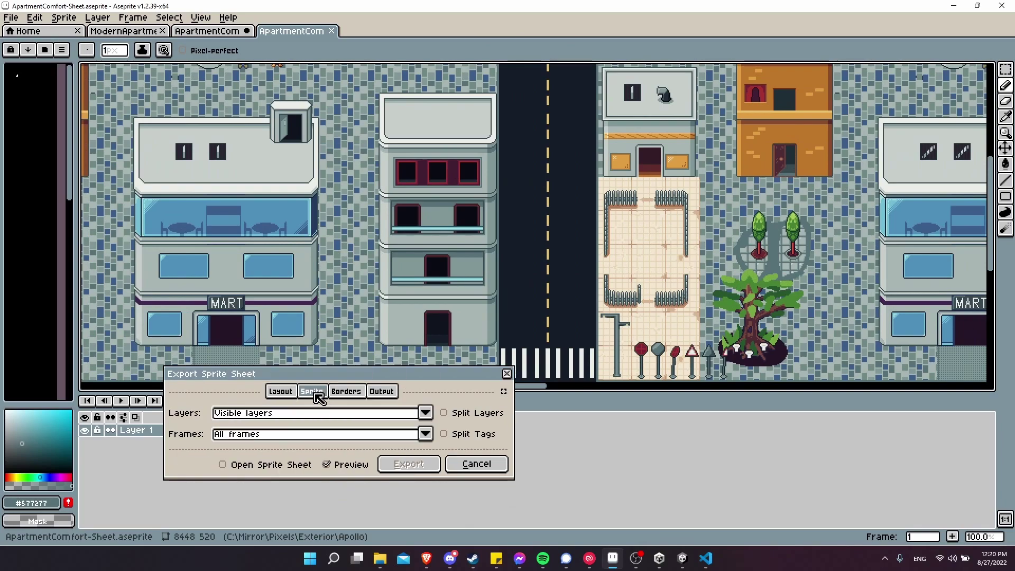
left_click(316, 421)
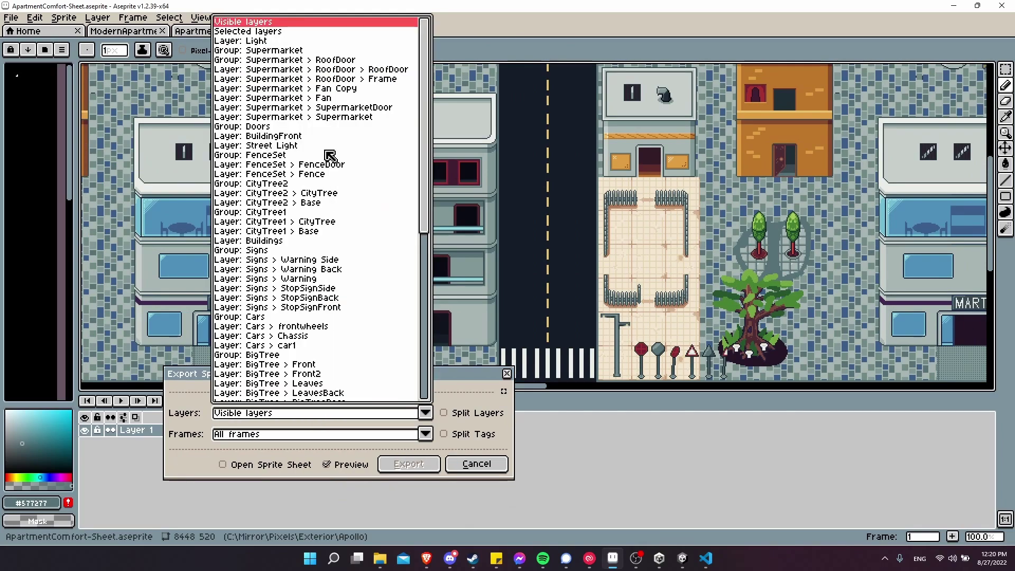
left_click(338, 41)
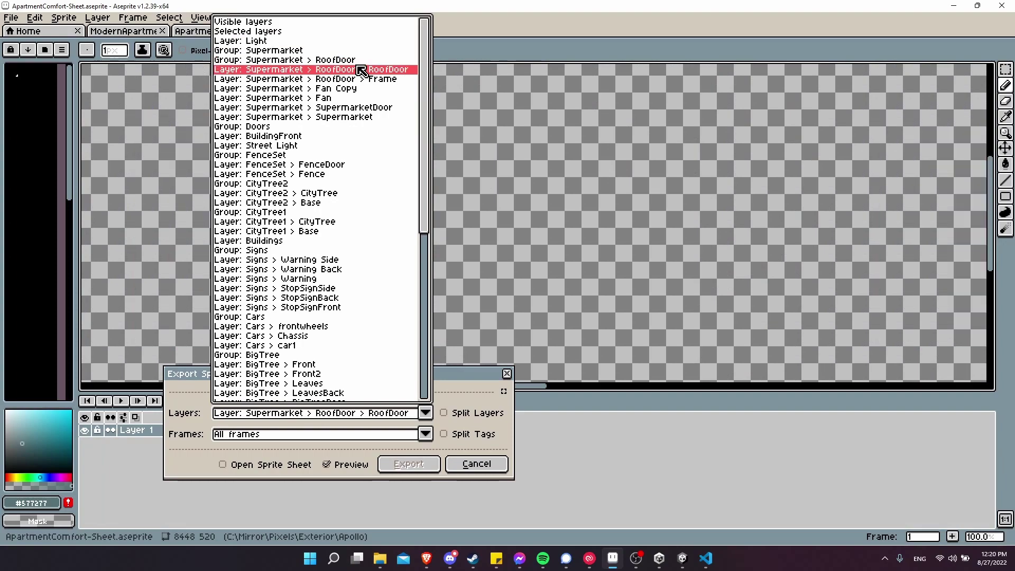
left_click(387, 71)
Turn on Trim Sprite and Merge Duplicates for the roof door sprite sheet
left_click(340, 392)
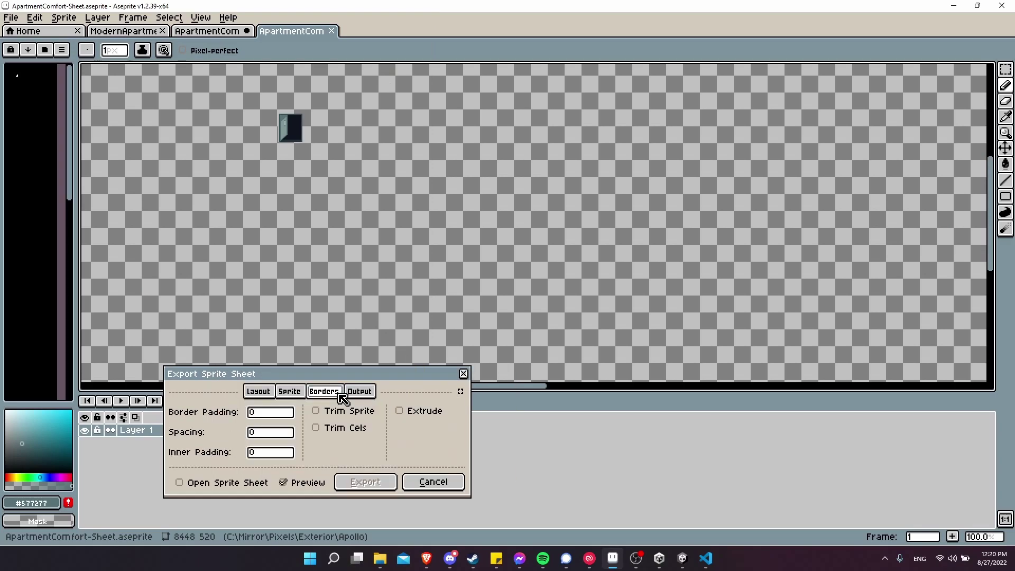
left_click(332, 412)
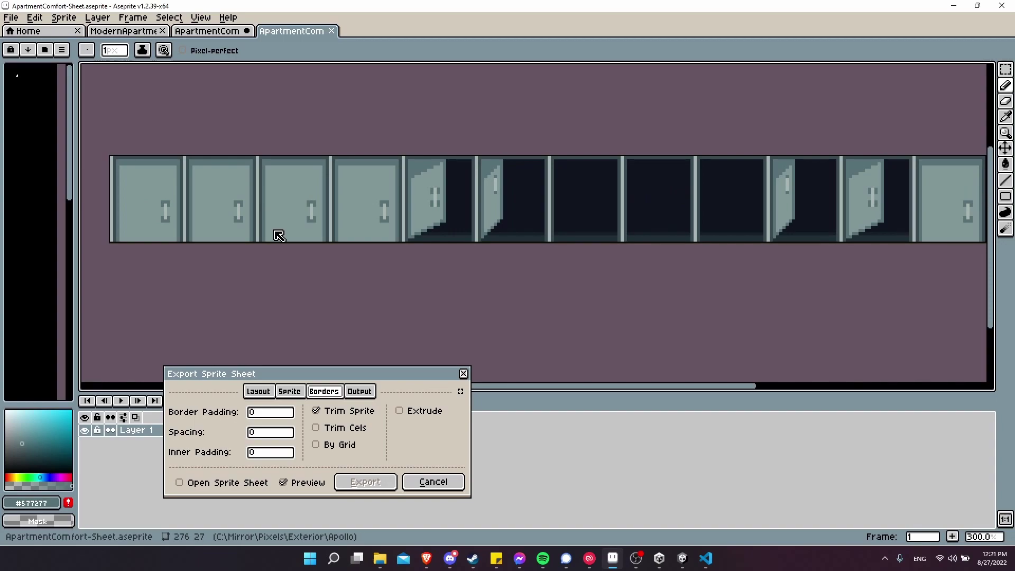
left_click(258, 393)
left_click(293, 454)
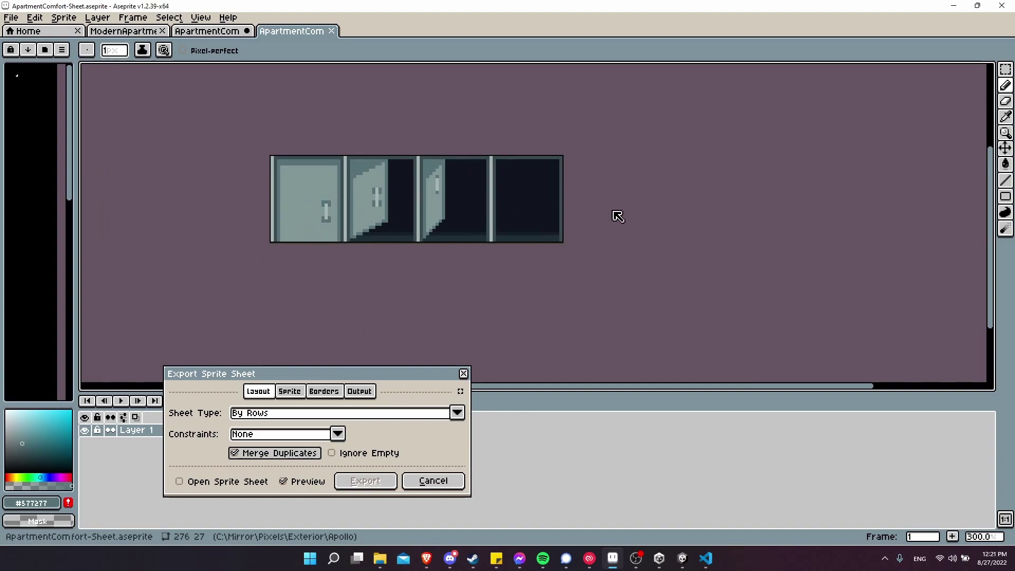
Export the roof door sheet to RooftopExitDoor.png, overwriting the existing file, and check it in the Apollo folder
left_click(360, 391)
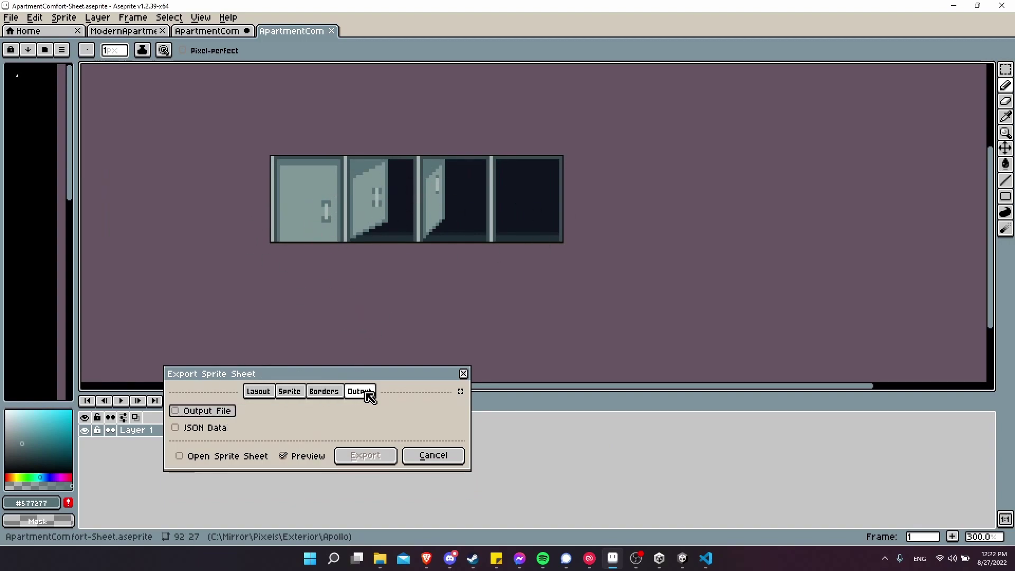
left_click(191, 418)
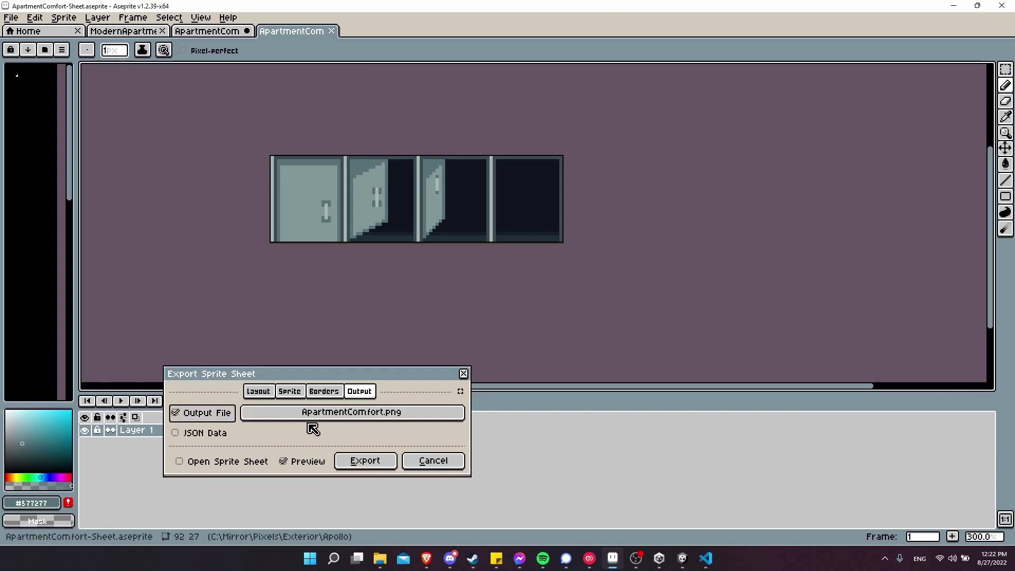
left_click(400, 418)
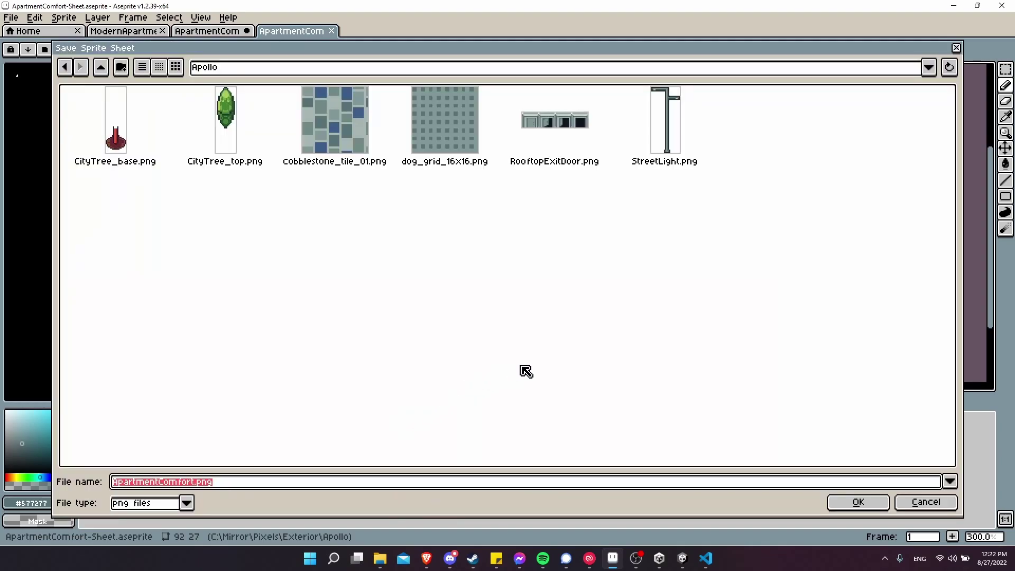
left_click(571, 132)
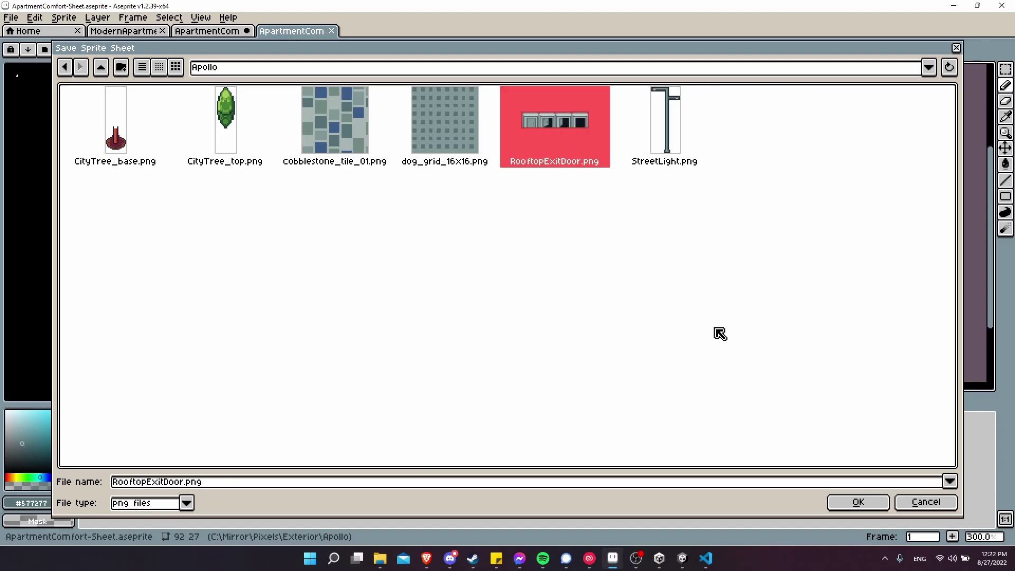
left_click(878, 509)
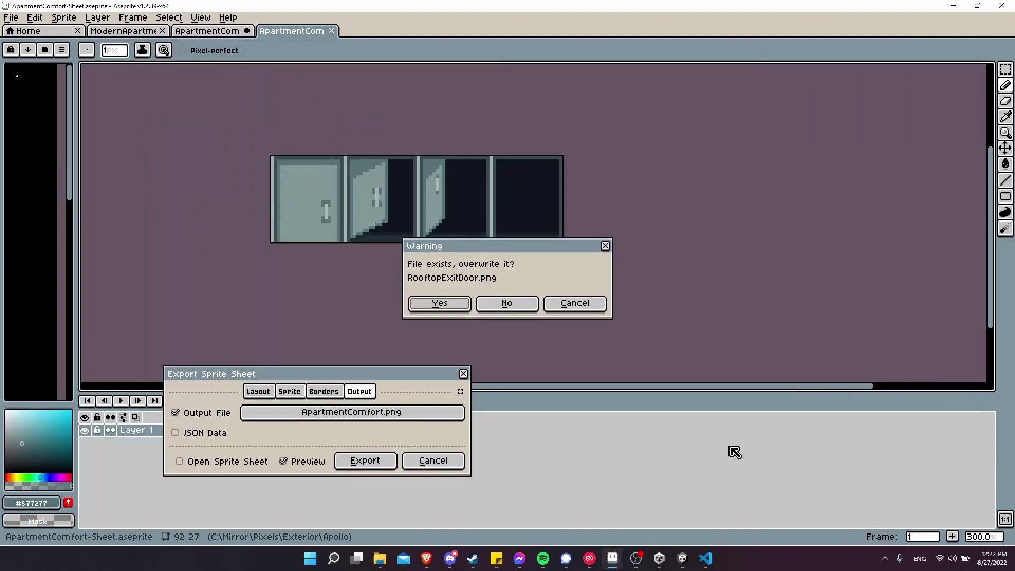
left_click(440, 304)
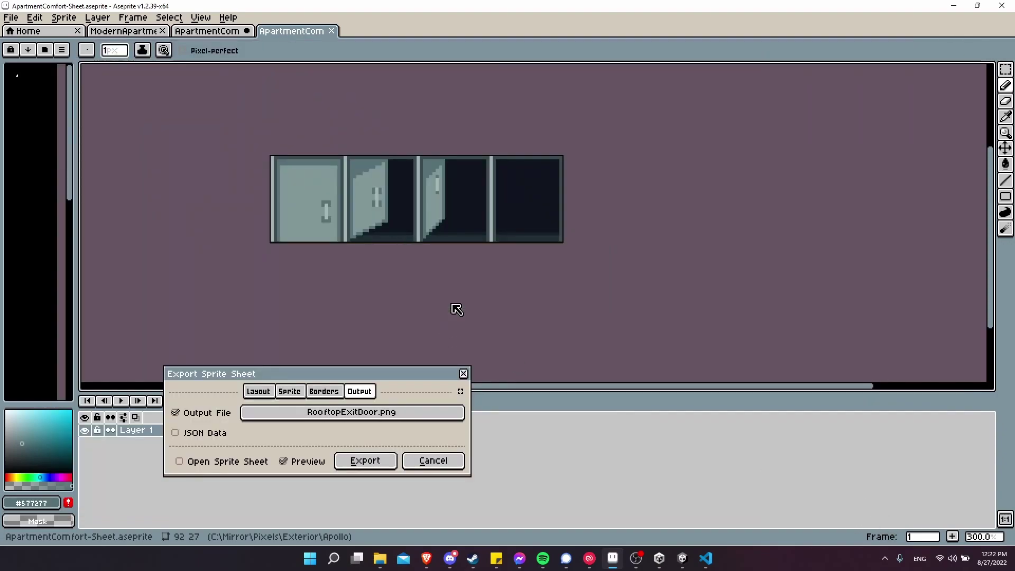
left_click(365, 461)
key("alt+Tab")
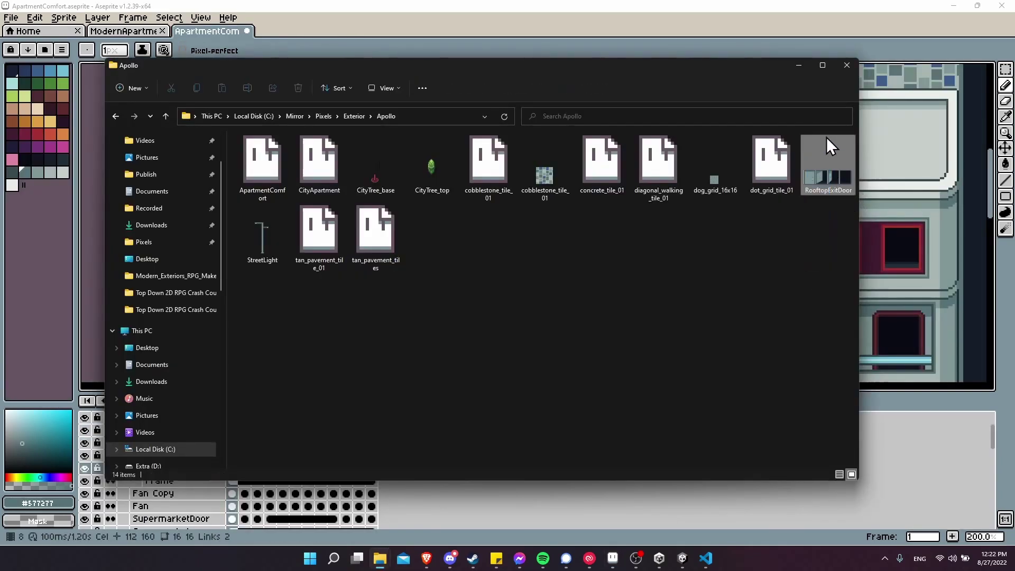
key("alt+Tab")
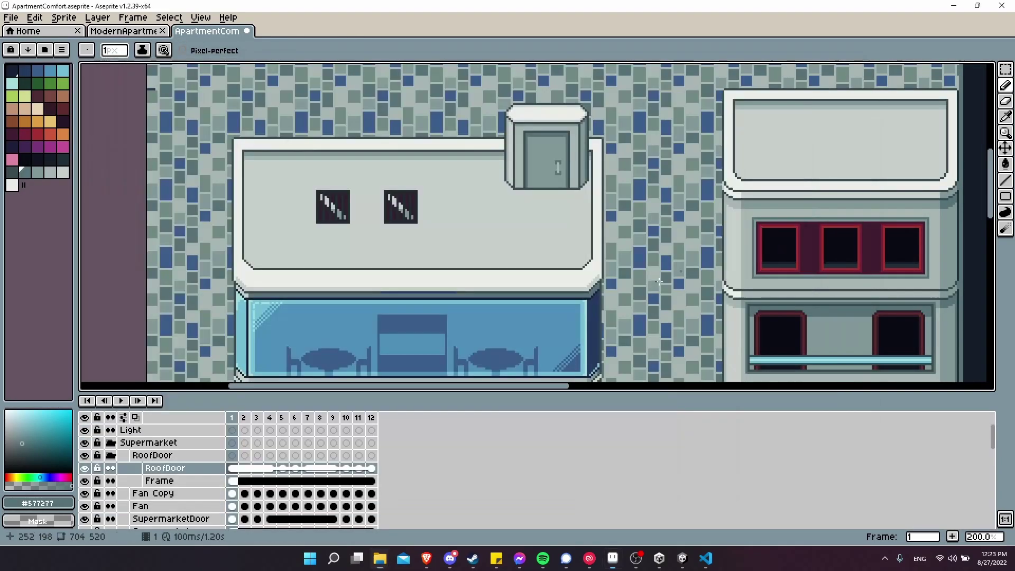
Rename the Frame layer in the RoofDoor group to RoofDoorFrame
left_click(166, 483)
double_click(167, 481)
key("ctrl+z")
double_click(173, 482)
type("RoofDoorFrame")
key("Return")
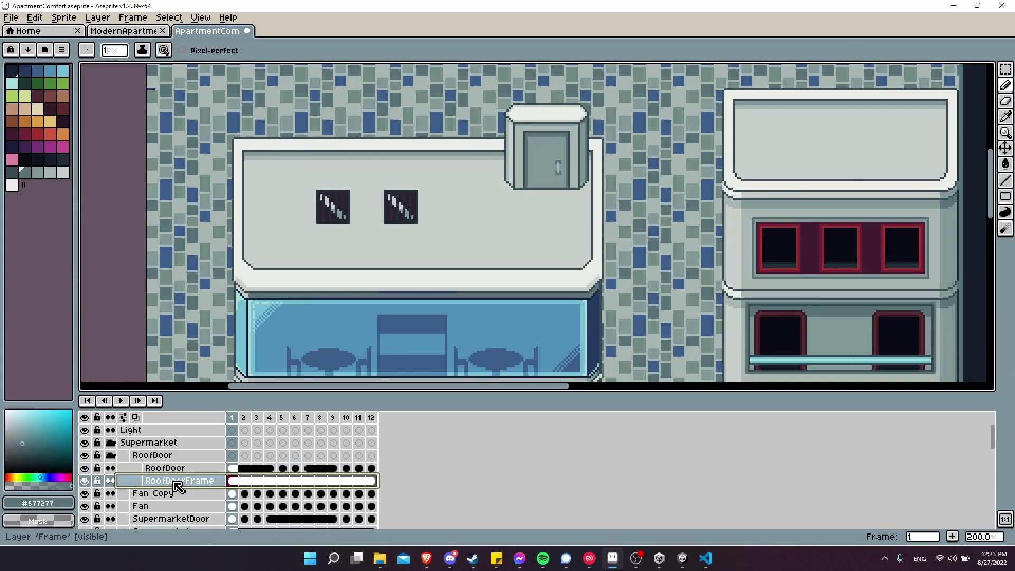
Start another sprite sheet export with the layer Supermarket > RoofDoor > RoofDoorFrame as its source
left_click(10, 17)
left_click(68, 150)
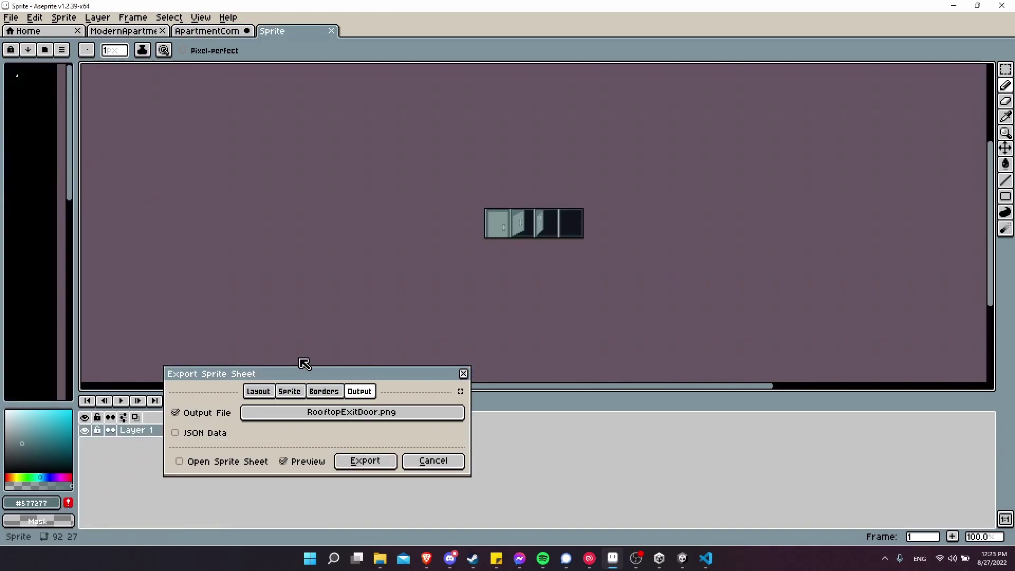
left_click(296, 391)
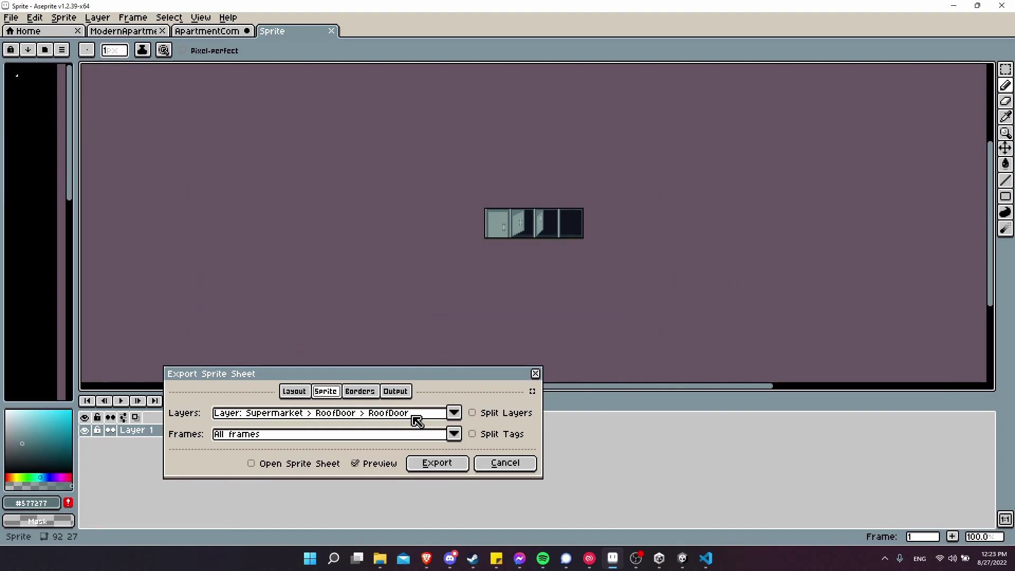
left_click(416, 420)
left_click(422, 81)
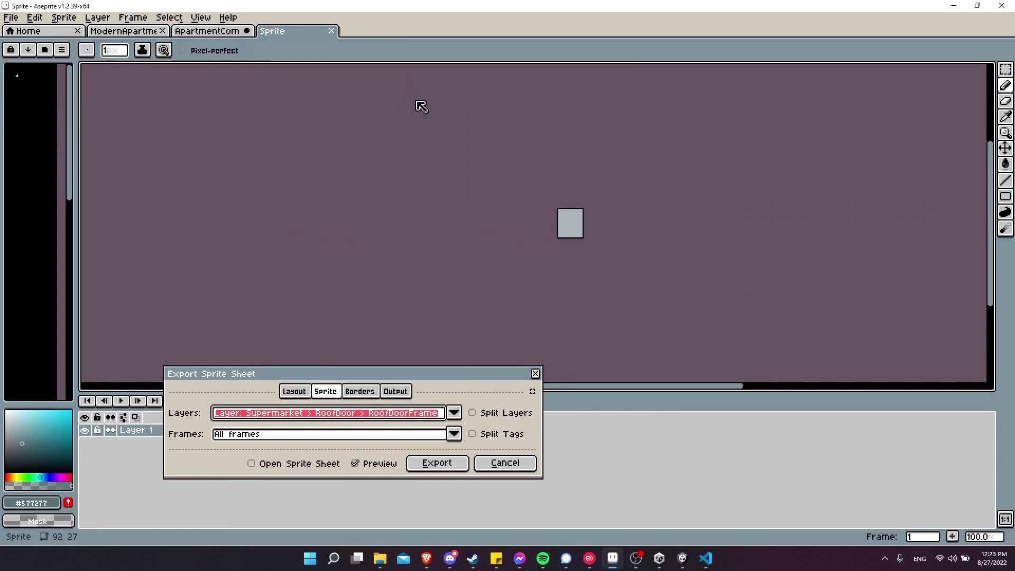
scroll(594, 223, "up", 5)
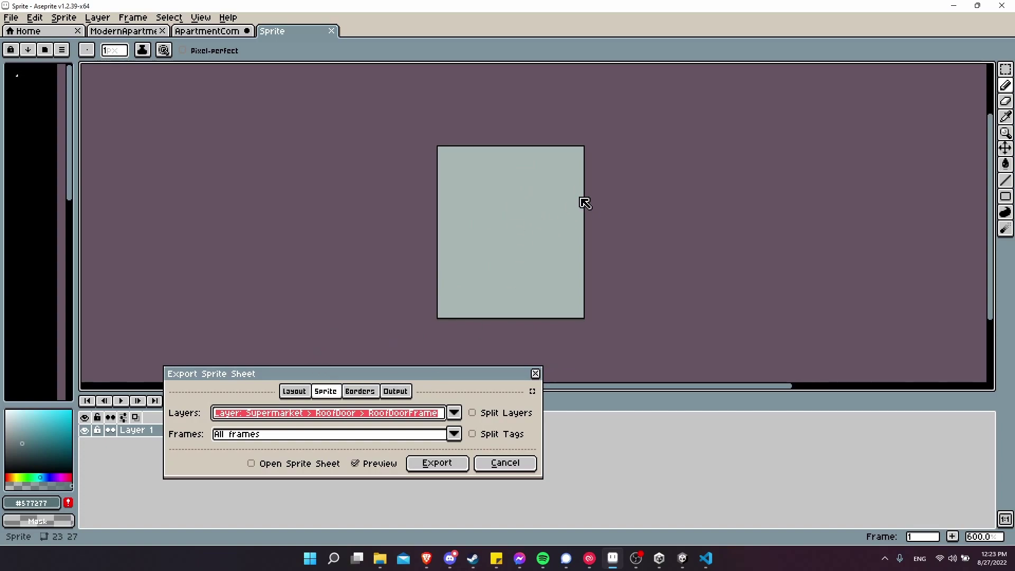
Turn off Trim Sprite and turn on Trim Cels for the door frame sheet, and inspect the preview
left_click(357, 391)
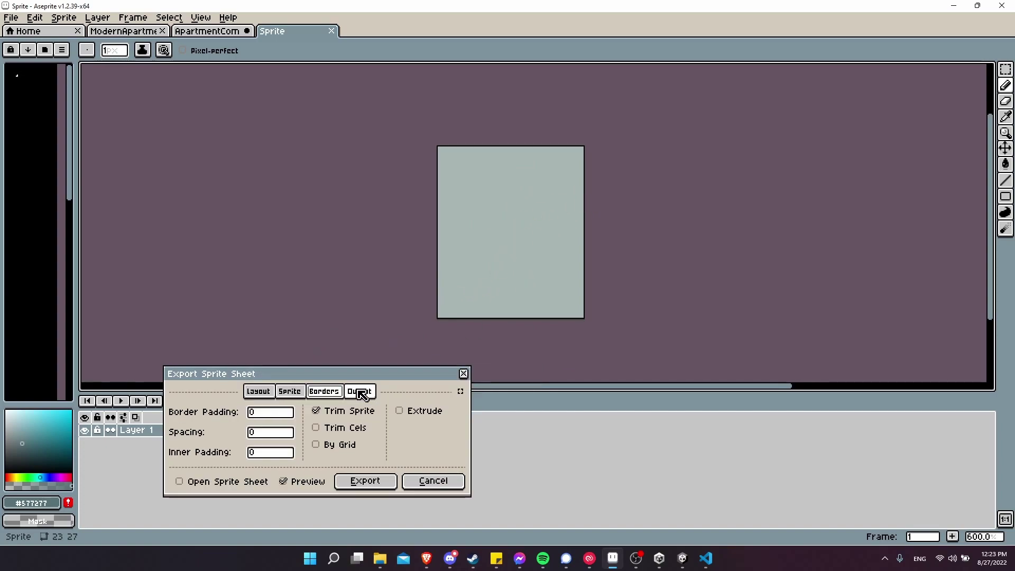
left_click(333, 419)
left_click(344, 419)
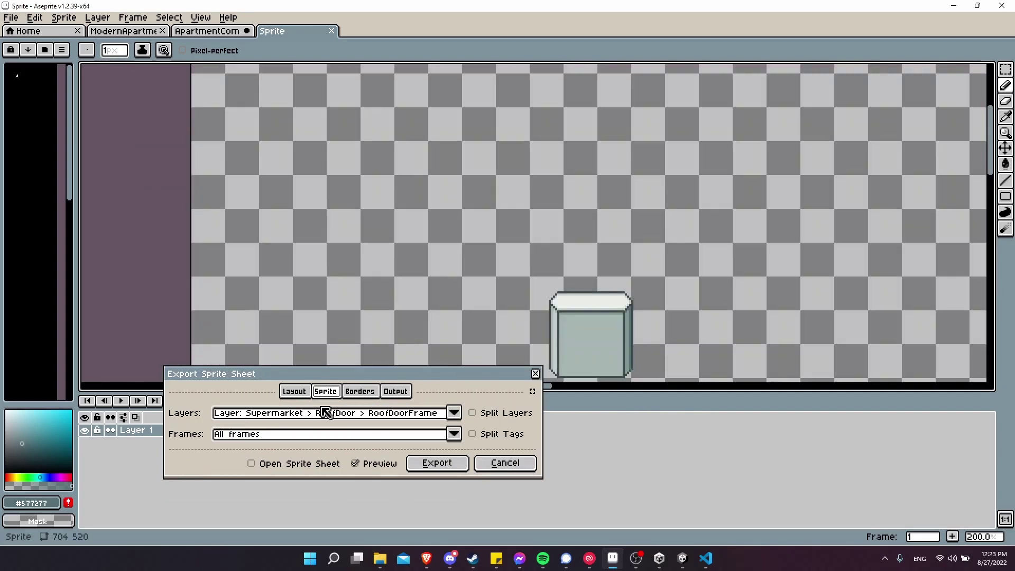
left_click(353, 393)
left_click(345, 427)
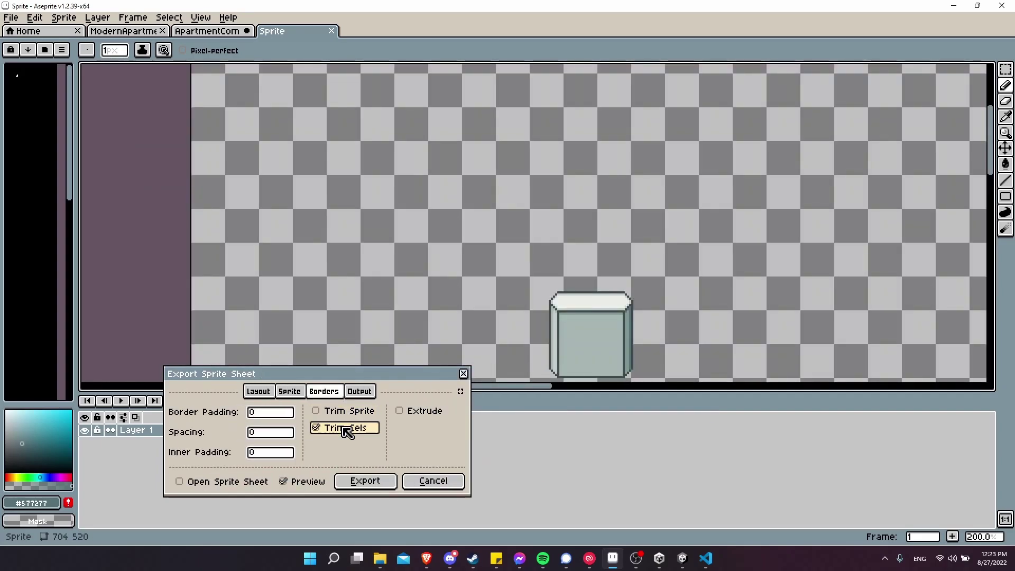
scroll(610, 140, "up", 3)
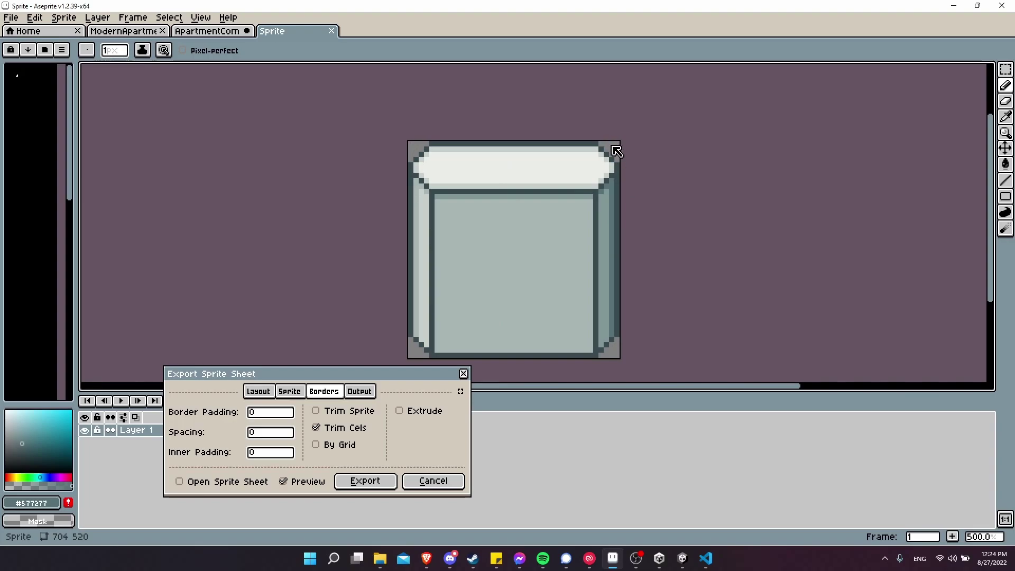
Set the output file to RooftopExitDoorFrame.png in the Apollo folder and export the door frame sheet
scroll(627, 351, "up", 1)
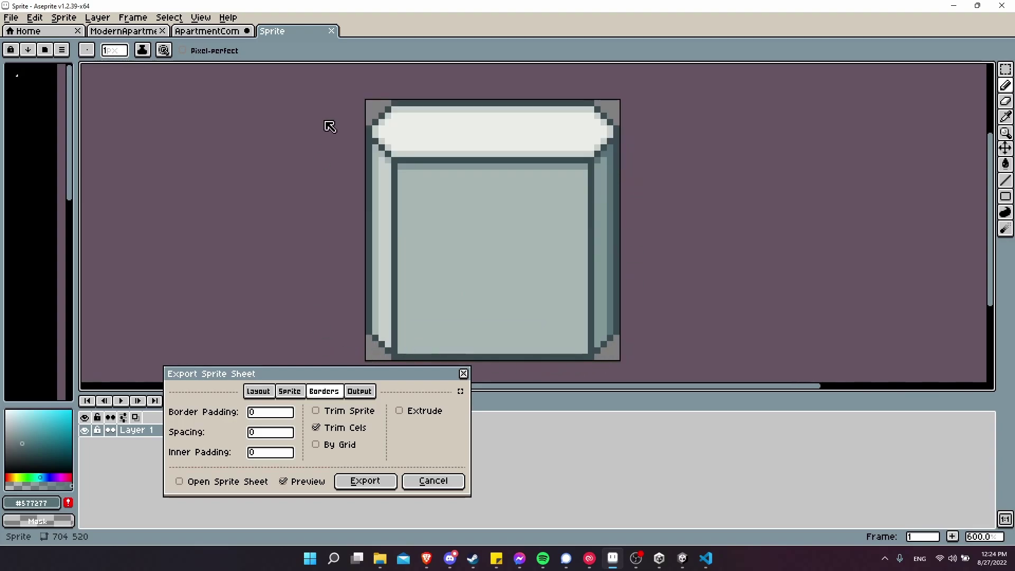
left_click(358, 391)
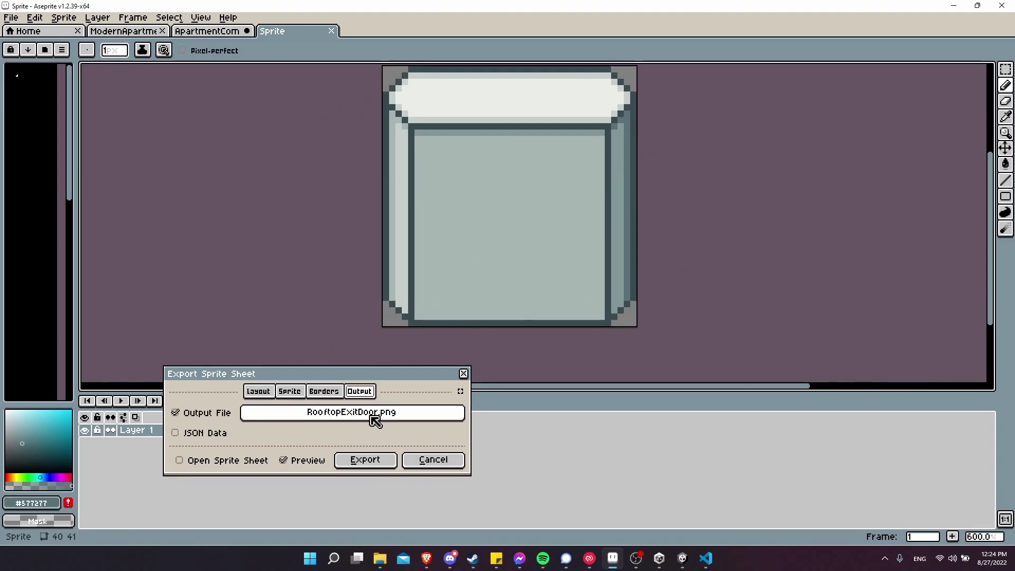
left_click(351, 413)
key("Left")
key("Left")
key("Left")
key("Left")
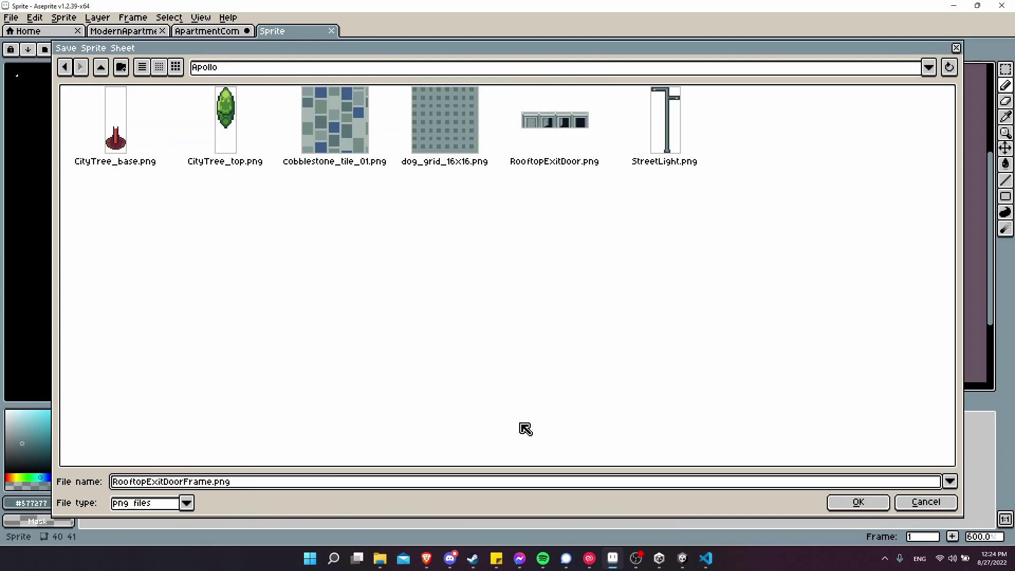
left_click(867, 506)
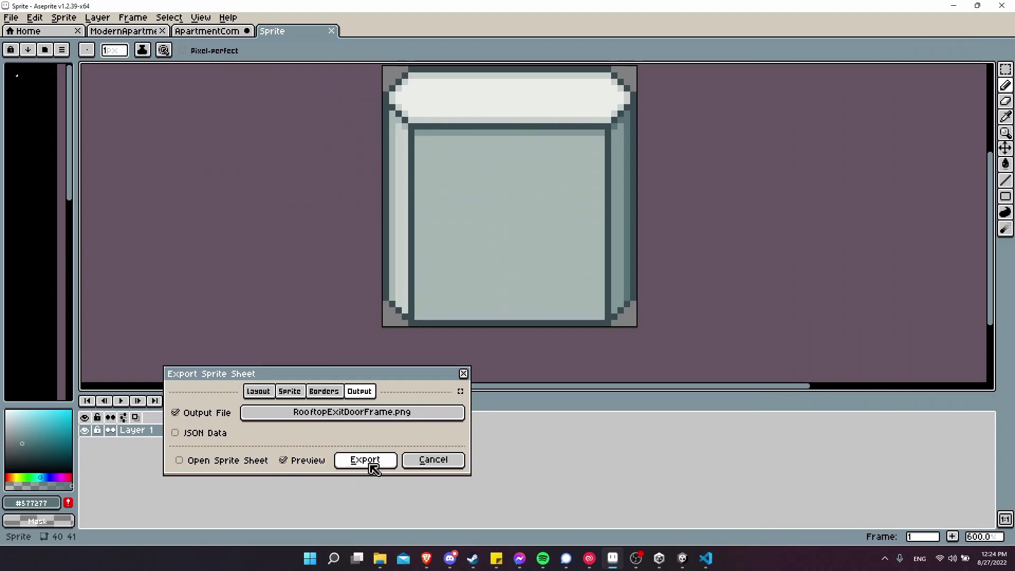
left_click(370, 465)
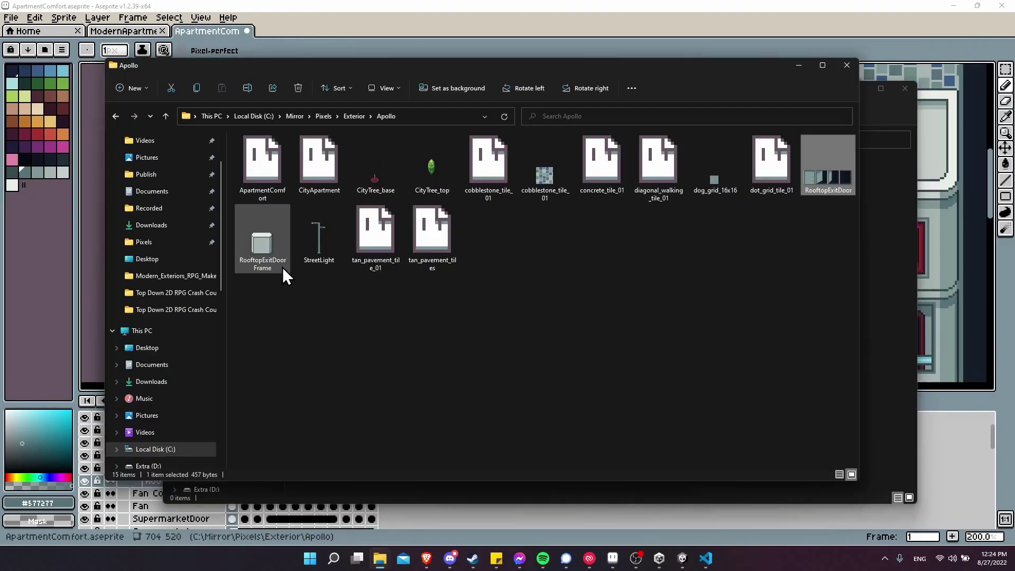
left_click(282, 268)
left_click(697, 258)
left_click(817, 187)
key("alt+Tab")
key("alt+Tab")
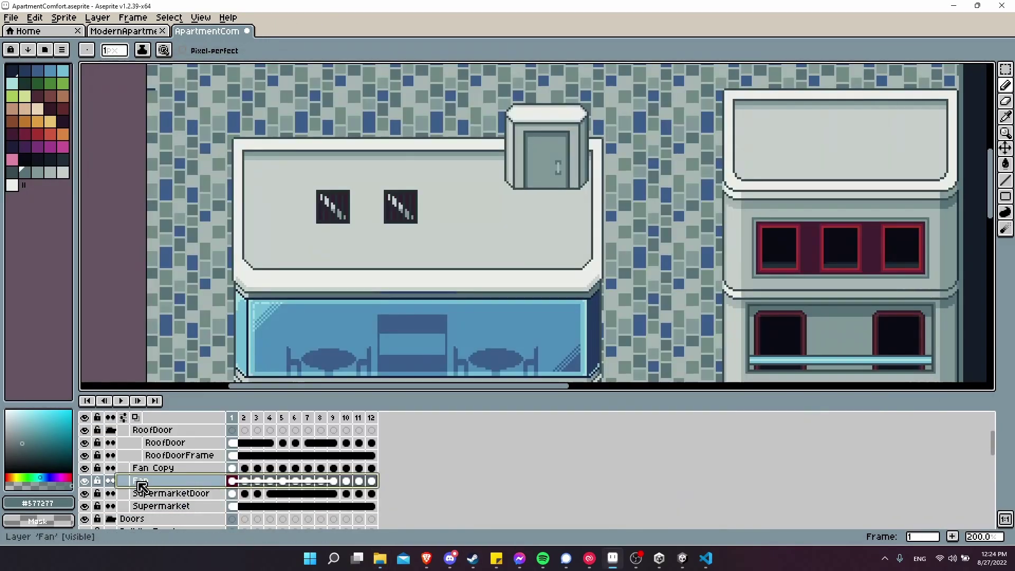
Start a sprite sheet export with the layer Supermarket > Fan as its source and inspect the preview
left_click(11, 18)
left_click(60, 146)
left_click(292, 392)
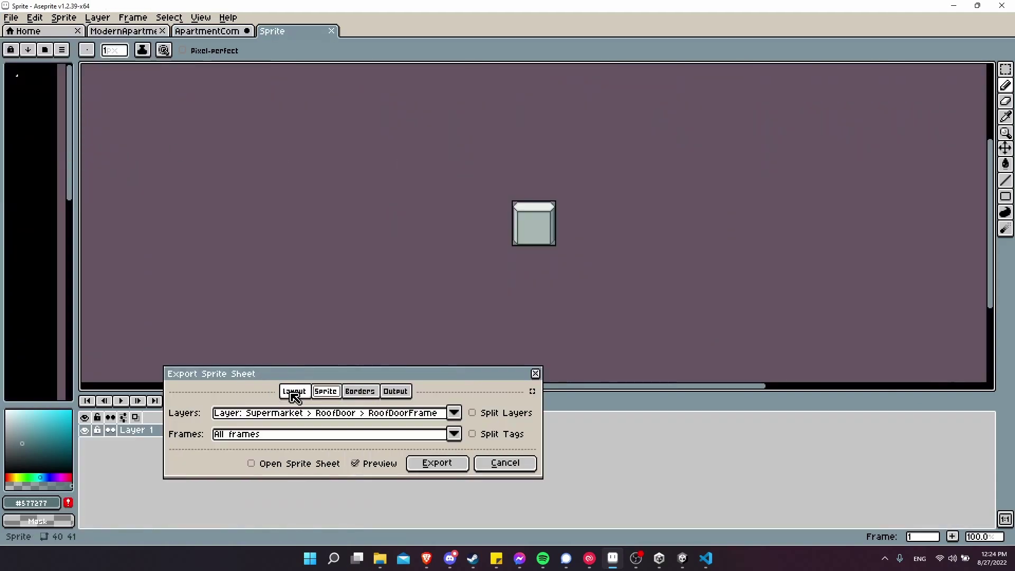
left_click(319, 414)
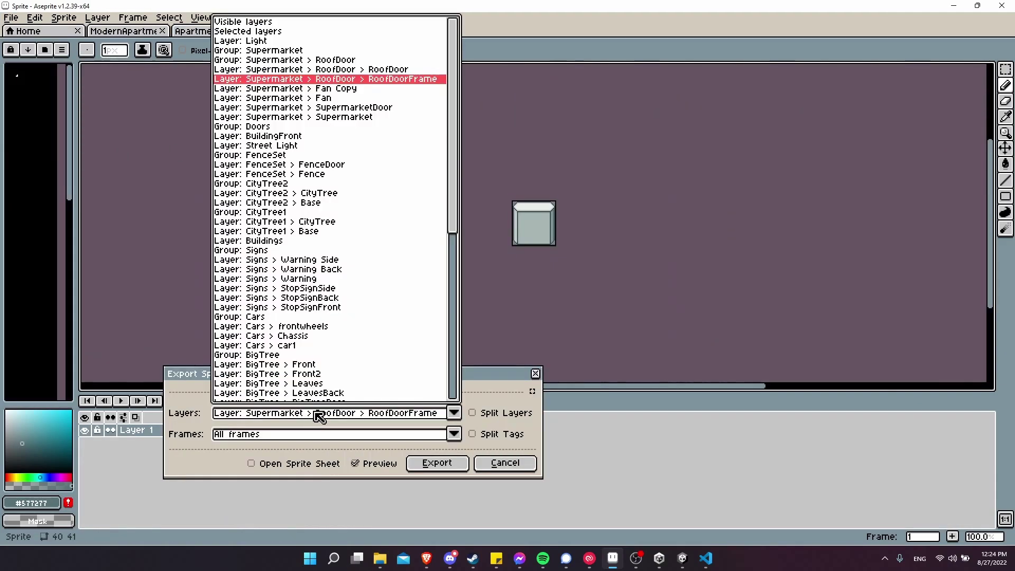
left_click(349, 99)
left_click(294, 391)
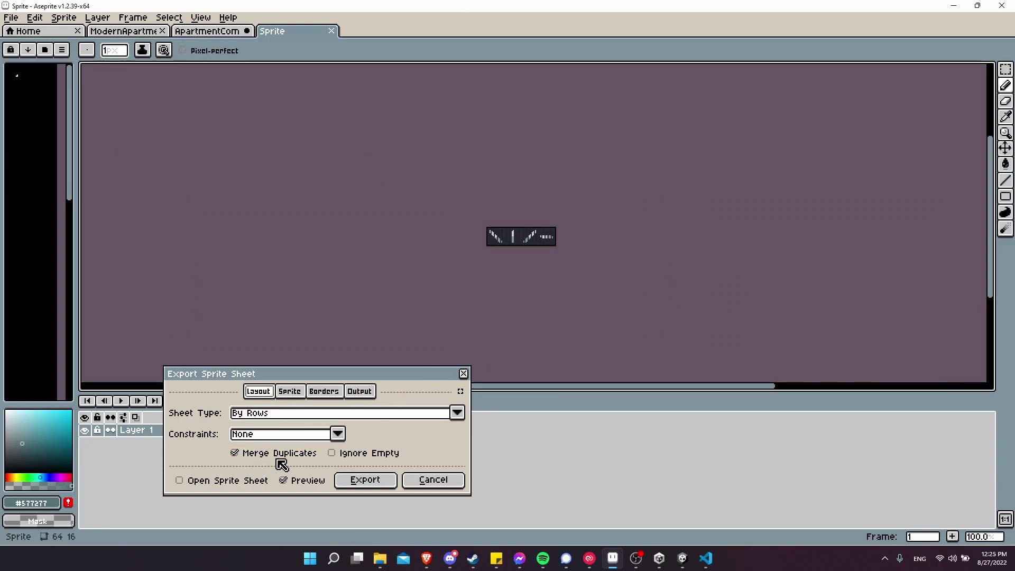
left_click(326, 392)
scroll(545, 238, "up", 2)
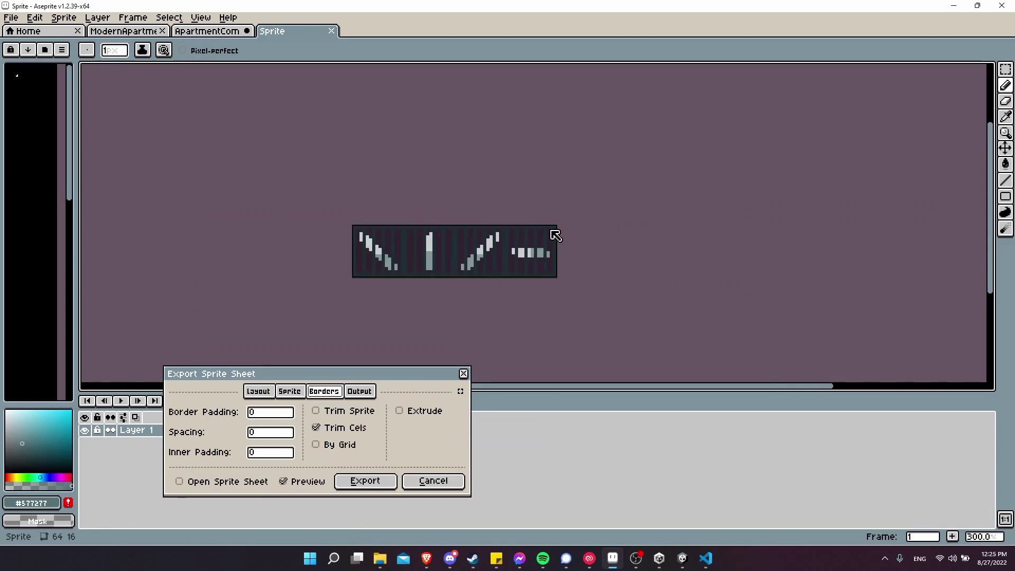
scroll(470, 240, "up", 2)
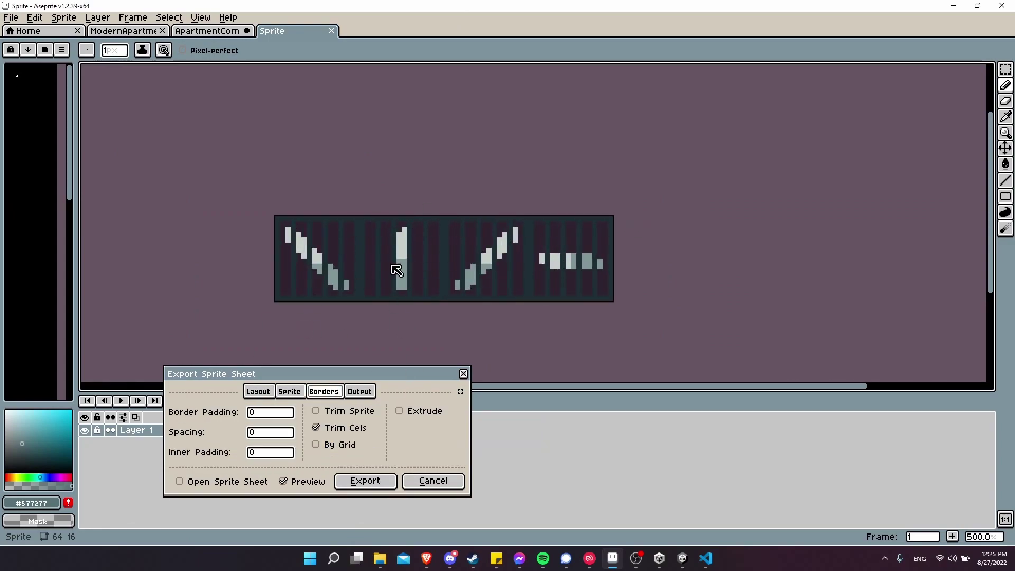
Set the output file to RoofFan.png and export the fan sheet
left_click(361, 391)
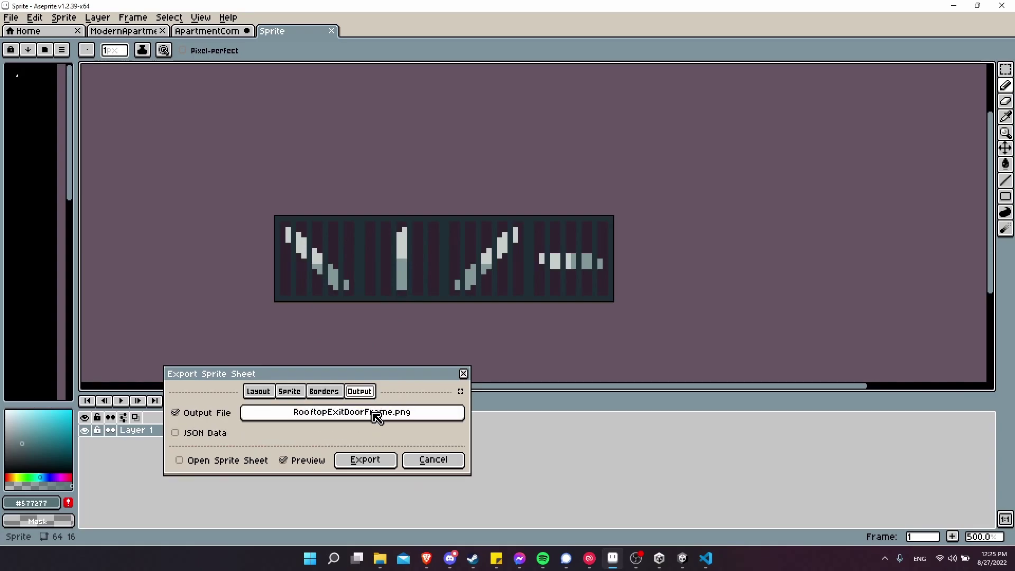
left_click(377, 418)
type("RoofFan.png")
key("Return")
left_click(362, 460)
Start a sprite sheet export with the layer Supermarket > SupermarketDoor as its source
left_click(11, 17)
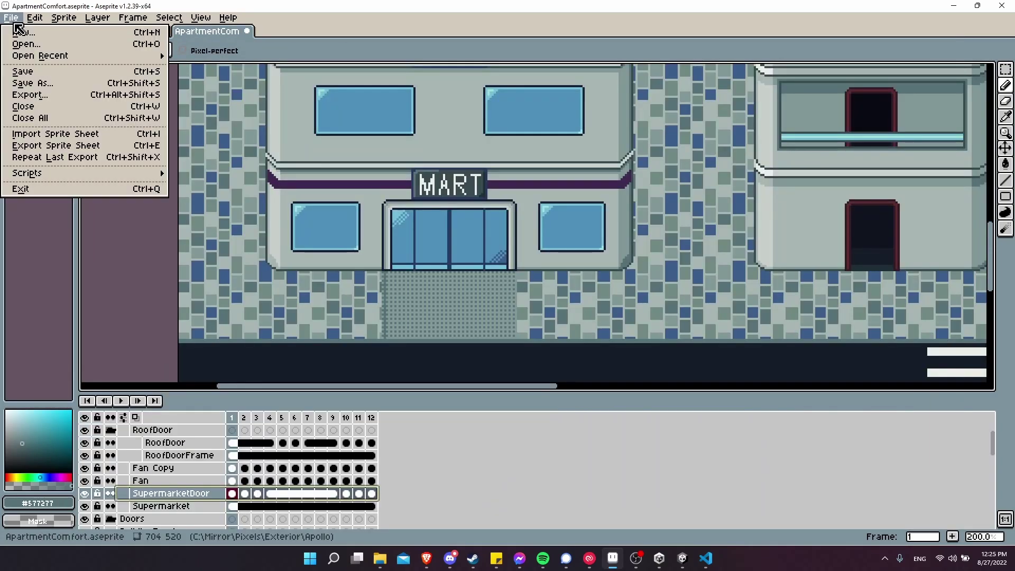
left_click(59, 146)
left_click(318, 390)
left_click(345, 413)
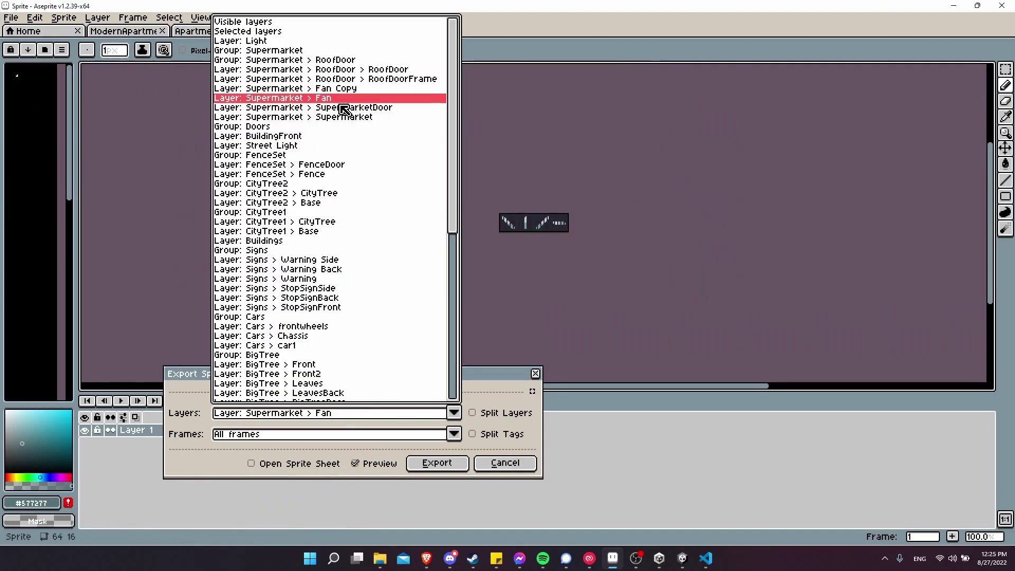
left_click(358, 109)
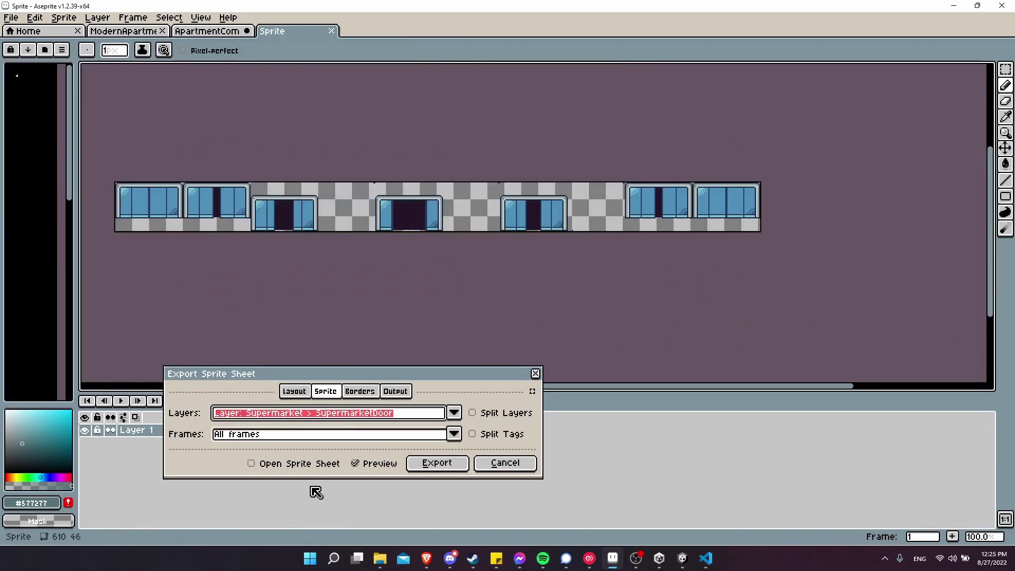
Try Trim Sprite instead of Trim Cels for the supermarket door sheet, inspect the preview for stray pixels, and cancel the export
left_click(395, 391)
left_click(324, 391)
left_click(316, 428)
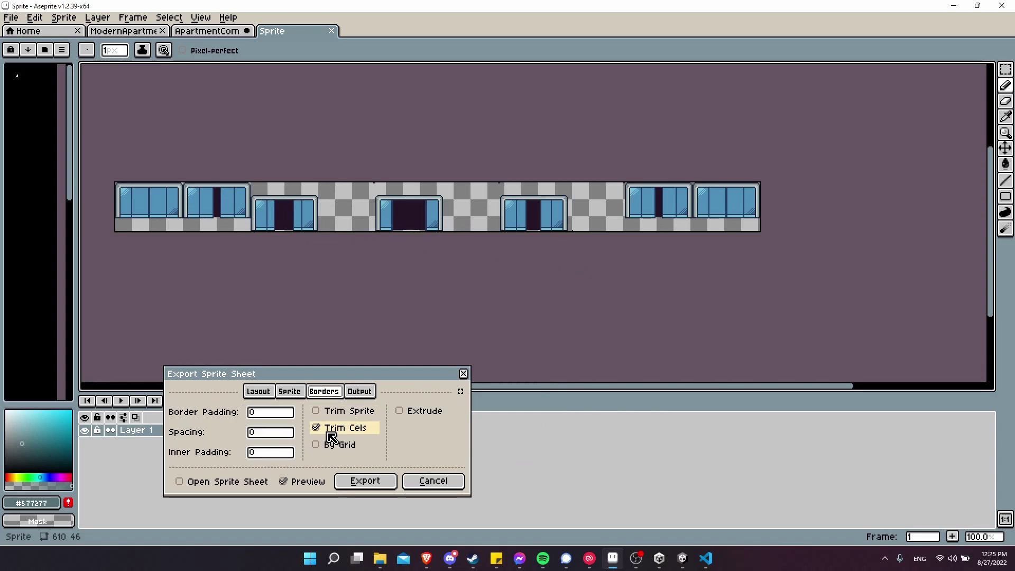
left_click(329, 429)
left_click(329, 413)
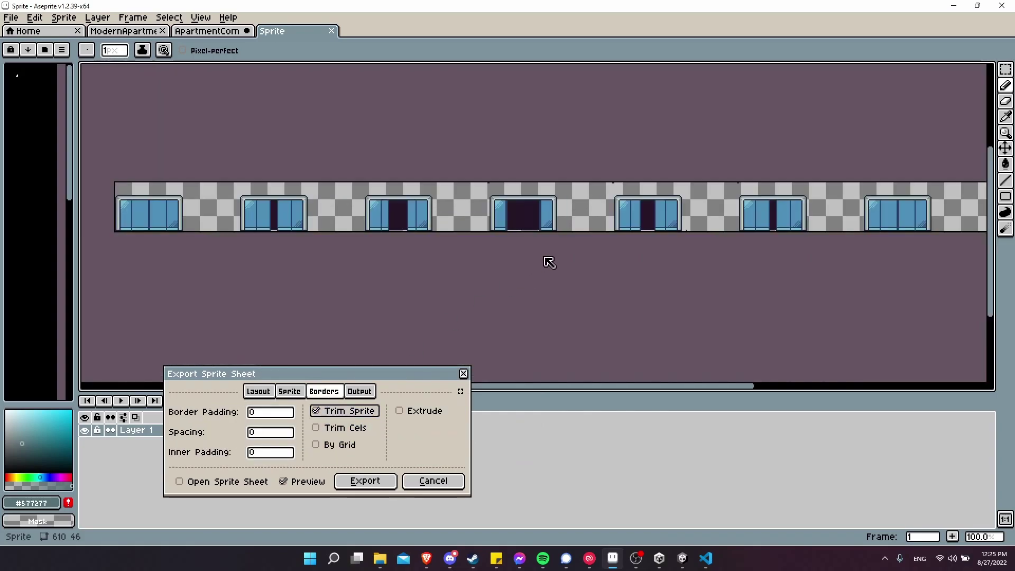
scroll(584, 204, "up", 4)
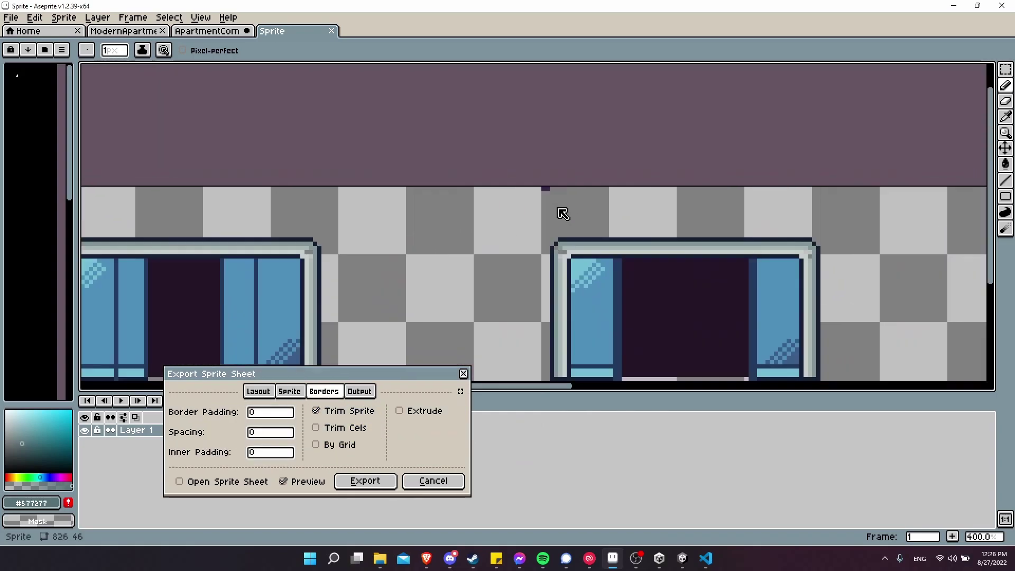
scroll(563, 214, "up", 2)
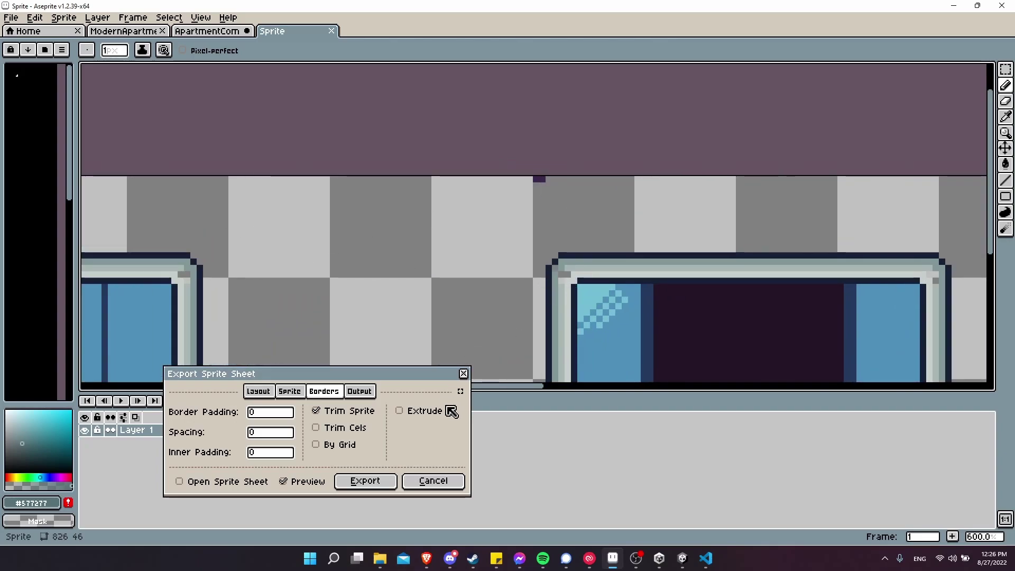
left_click(432, 481)
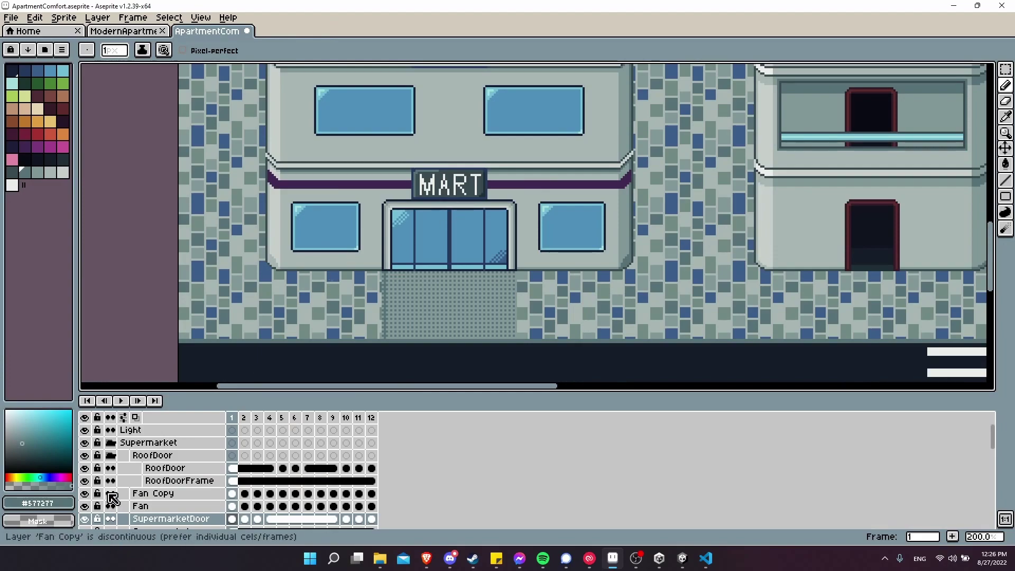
Hide all layers except SupermarketDoor so the door is isolated on the transparent canvas
scroll(95, 508, "down", 1)
left_click(84, 519)
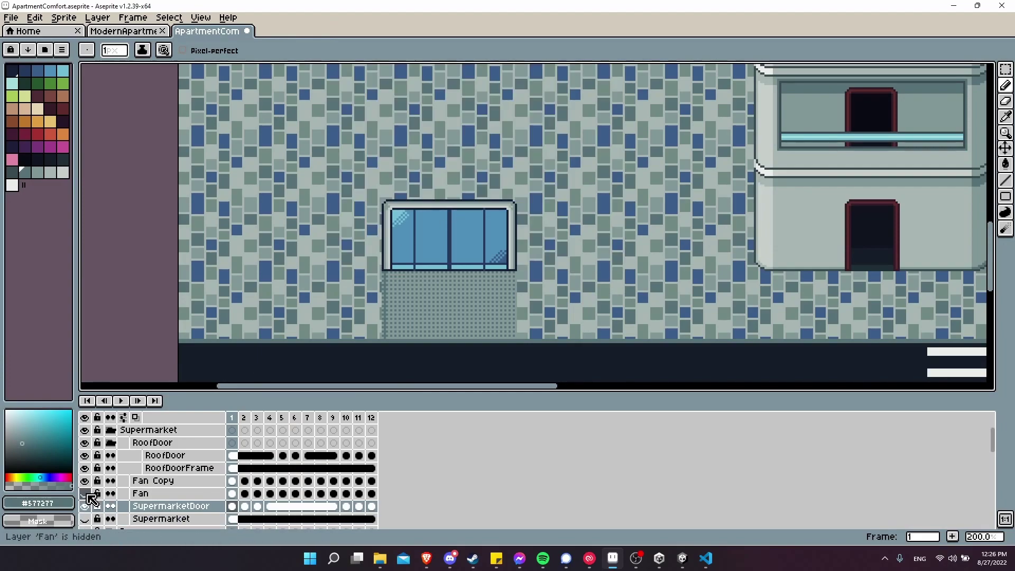
left_click_drag(87, 494, 85, 430)
scroll(142, 481, "down", 6)
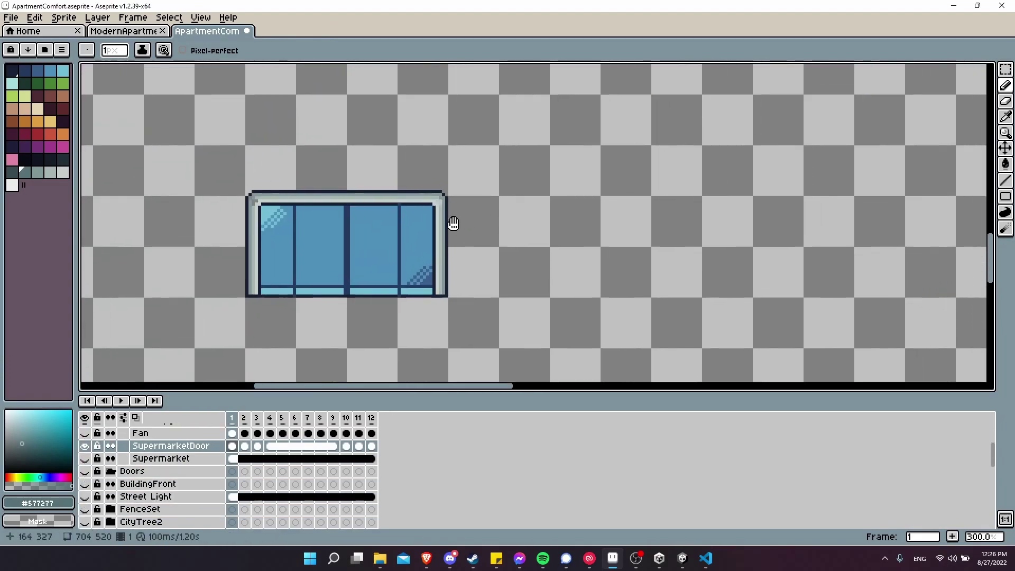
Fill the missing pixels in the inner corner of the supermarket door's frame across the animation frames
middle_click_drag(435, 234, 522, 231)
scroll(329, 231, "up", 3)
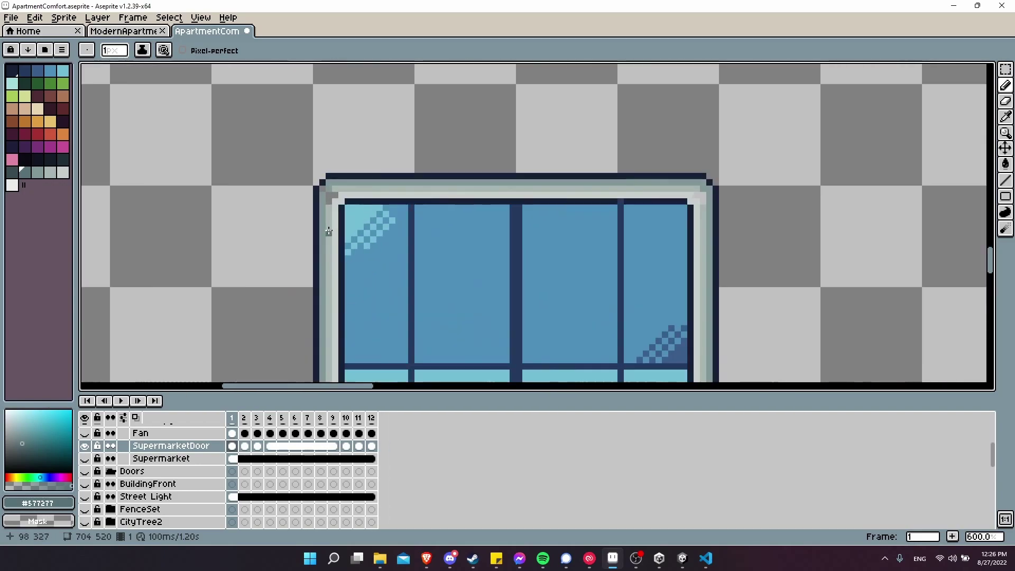
scroll(329, 231, "up", 4)
left_click(328, 124, "alt")
left_click(351, 226)
key("Right")
key("x")
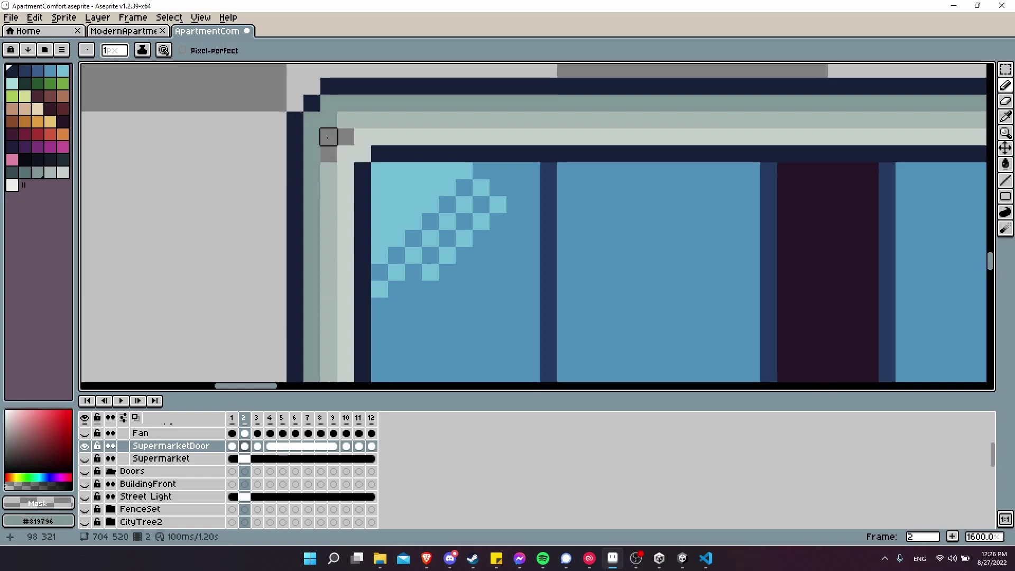
left_click(318, 157, "alt")
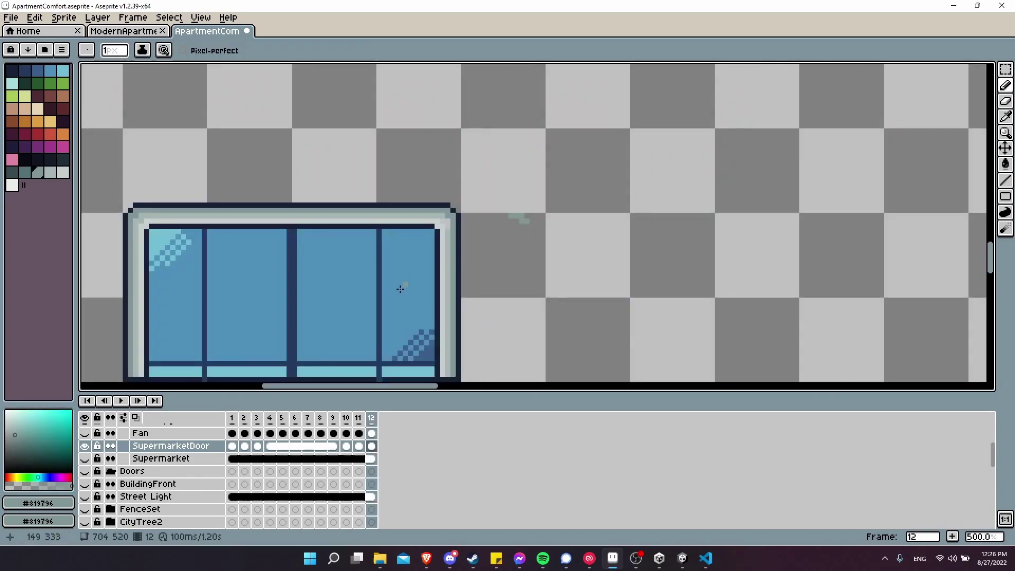
key("Left")
middle_click_drag(729, 189, 693, 153)
key("Left")
Erase the stray dark pixels on the empty canvas away from the door, including those in frame 10
key("e")
left_click(452, 341)
left_click_drag(743, 151, 705, 108)
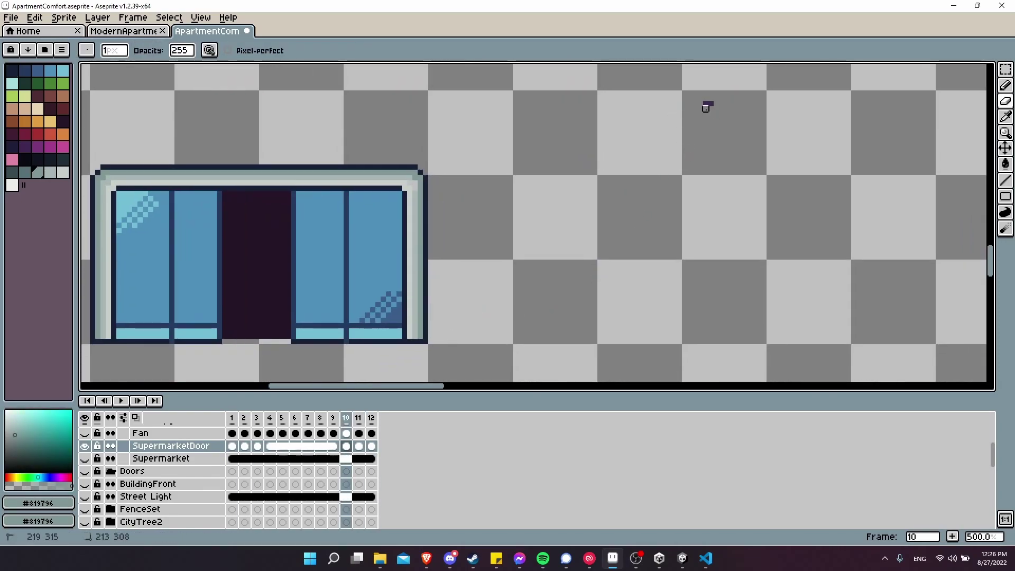
key("Right")
key("Right")
key("Right")
key("Right")
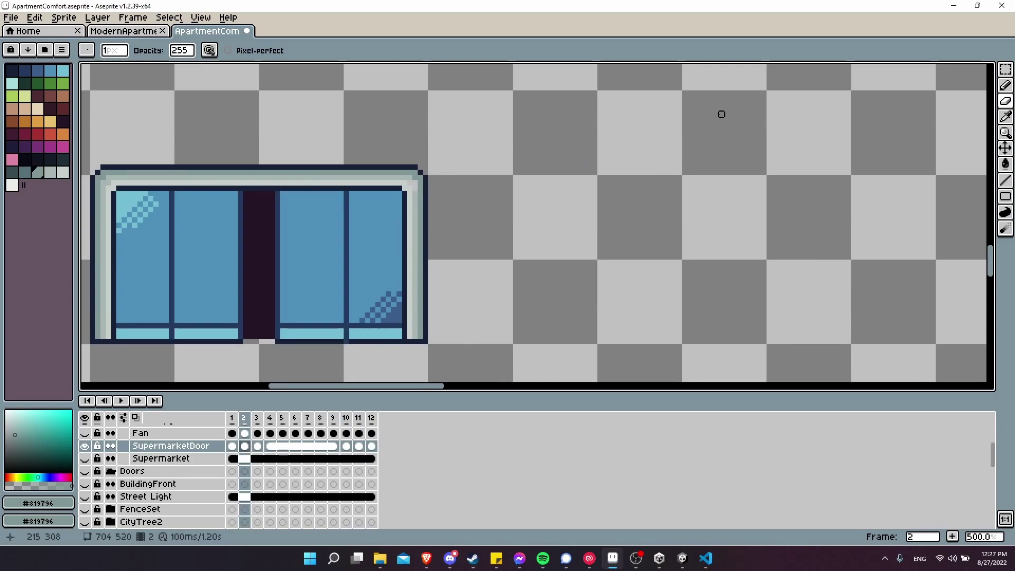
Go back through the animation frames of SupermarketDoor and erase the remaining stray pixels beside the door
key("Left")
key("Left")
key("Left")
key("Right")
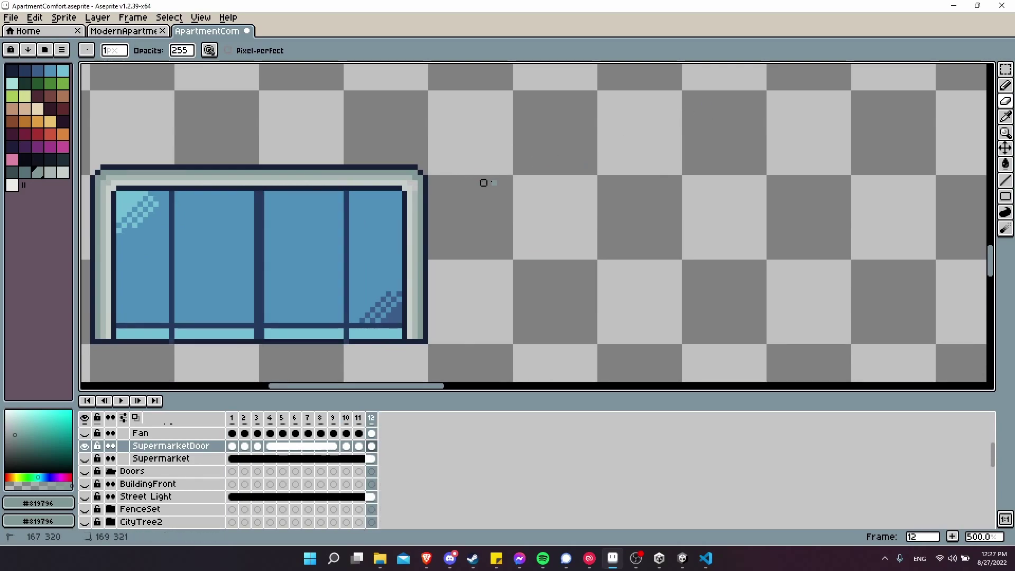
key("Left")
key("Left")
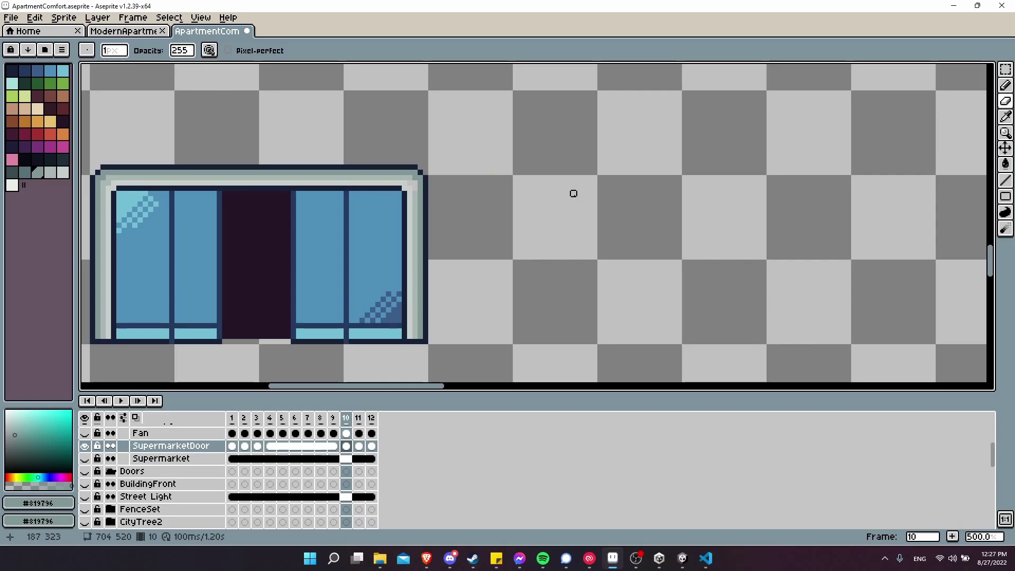
key("Left")
key("Left")
key("Left")
scroll(573, 194, "down", 4)
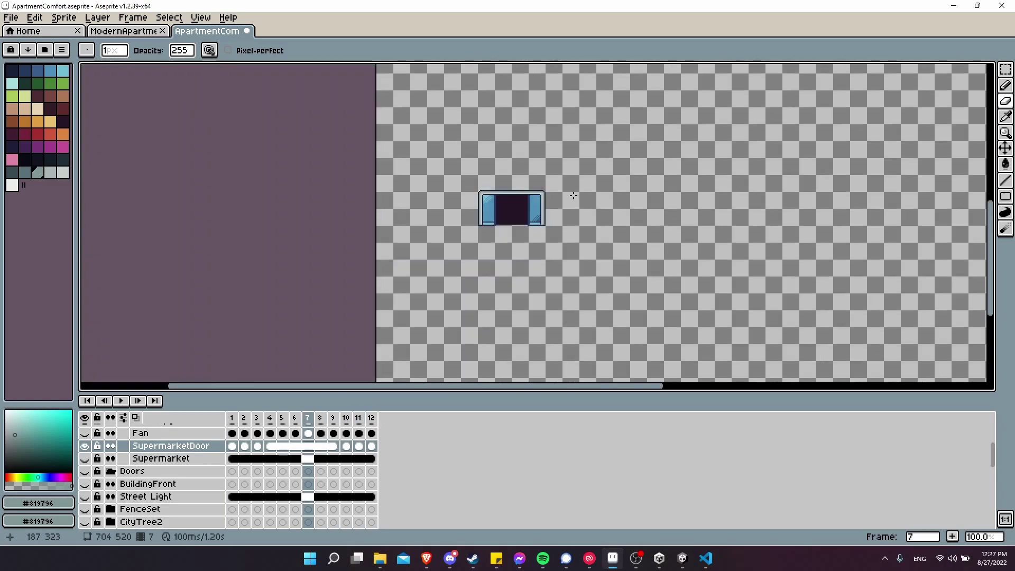
scroll(572, 196, "up", 1)
Start a new sprite sheet export and select Supermarket > SupermarketDoor as its source layer
left_click(11, 17)
left_click(69, 145)
left_click(289, 391)
left_click(327, 413)
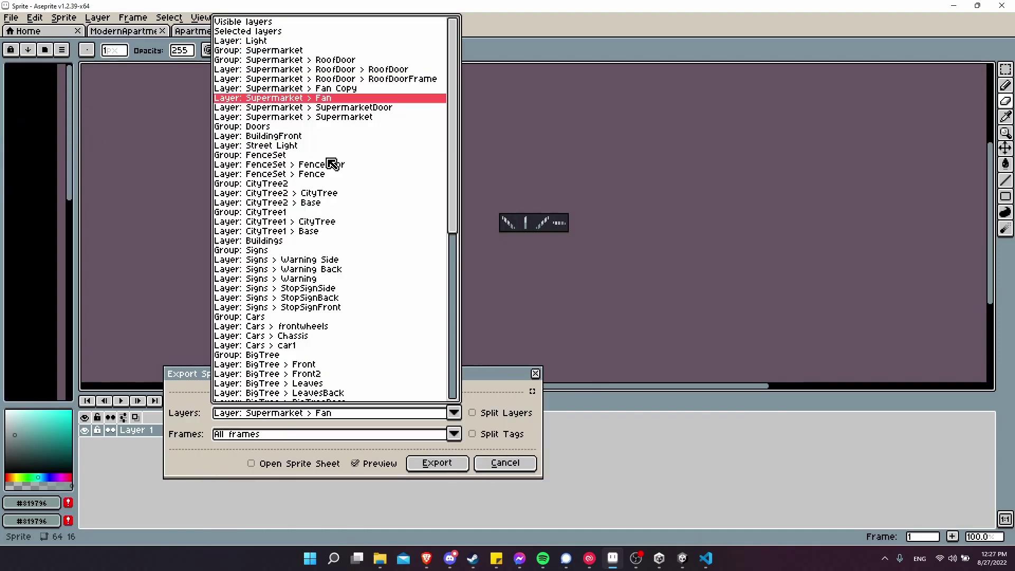
left_click(347, 105)
Examine the preview of the supermarket door sheet frame by frame for gaps and stray pixels
scroll(310, 207, "up", 2)
middle_click_drag(289, 229, 546, 172)
middle_click_drag(184, 168, 659, 163)
middle_click_drag(331, 169, 432, 145)
scroll(432, 146, "up", 1)
scroll(635, 152, "down", 1)
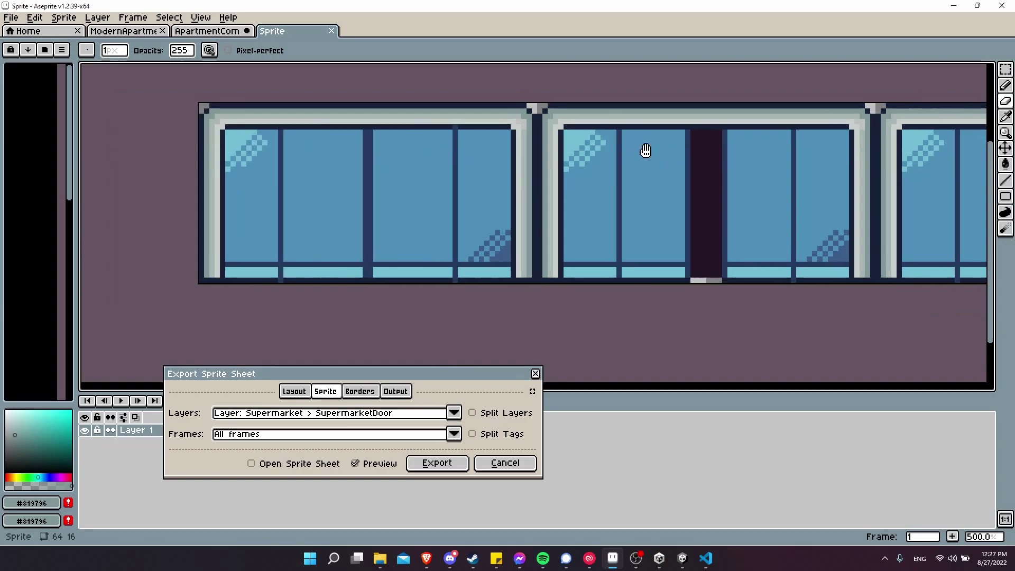
middle_click_drag(634, 152, 365, 187)
middle_click_drag(759, 195, 163, 169)
middle_click_drag(453, 169, 276, 146)
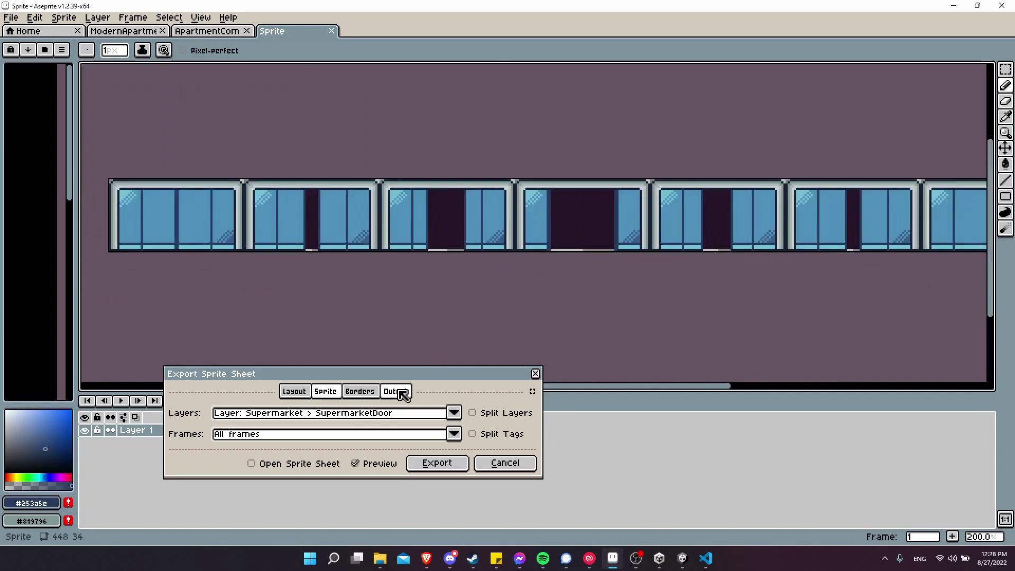
Set the output file to SupermarketFrontDoor.png in the Apollo folder and export the supermarket door sheet
left_click(396, 391)
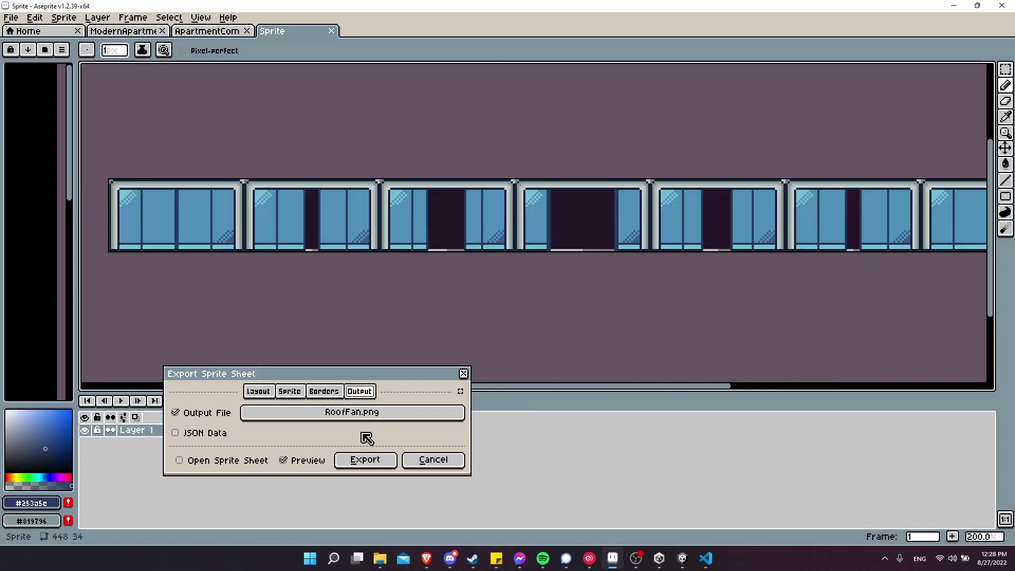
left_click(335, 411)
type("SupermarketFrontDoor.png")
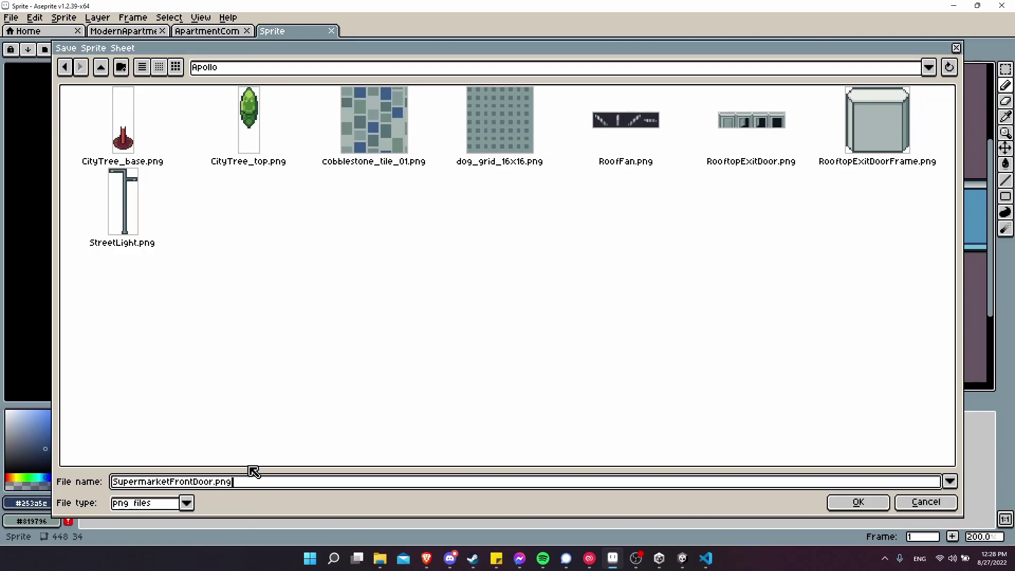
key("Return")
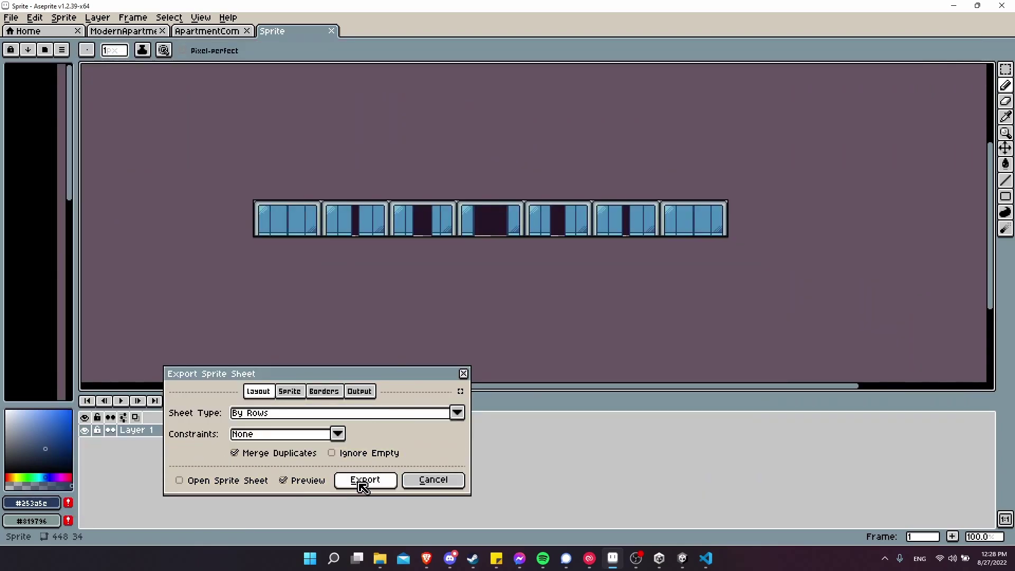
left_click(360, 483)
Examine the supermarket building artwork with only the Supermarket layer shown
middle_click_drag(556, 180, 545, 358)
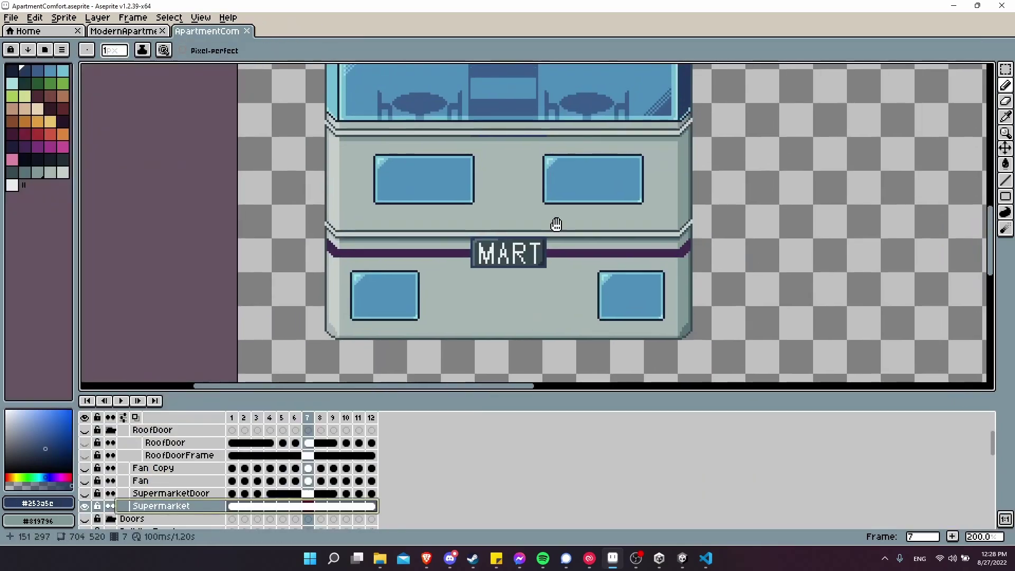
middle_click_drag(551, 282, 557, 306)
middle_click_drag(545, 259, 553, 291)
scroll(553, 292, "down", 2)
scroll(590, 228, "up", 1)
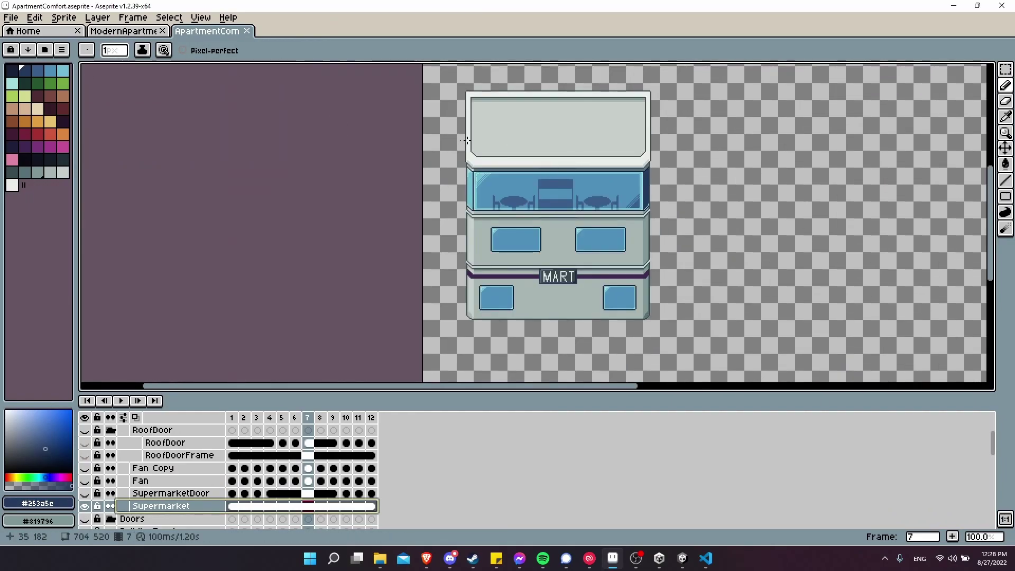
scroll(638, 185, "up", 5)
scroll(602, 320, "down", 2)
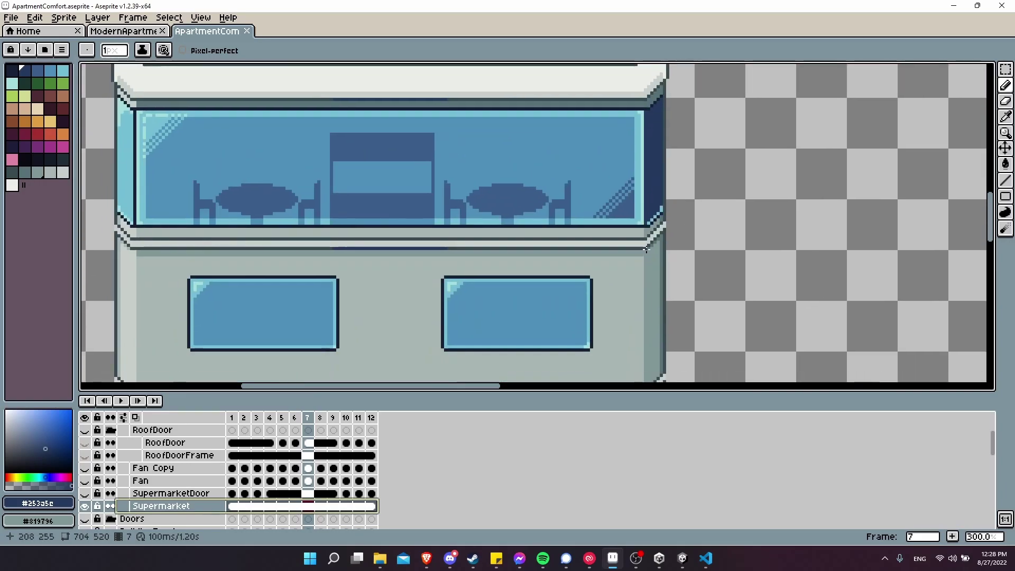
Export the supermarket building layer as a sprite sheet named Supermarket in the Apollo folder
scroll(581, 263, "down", 1)
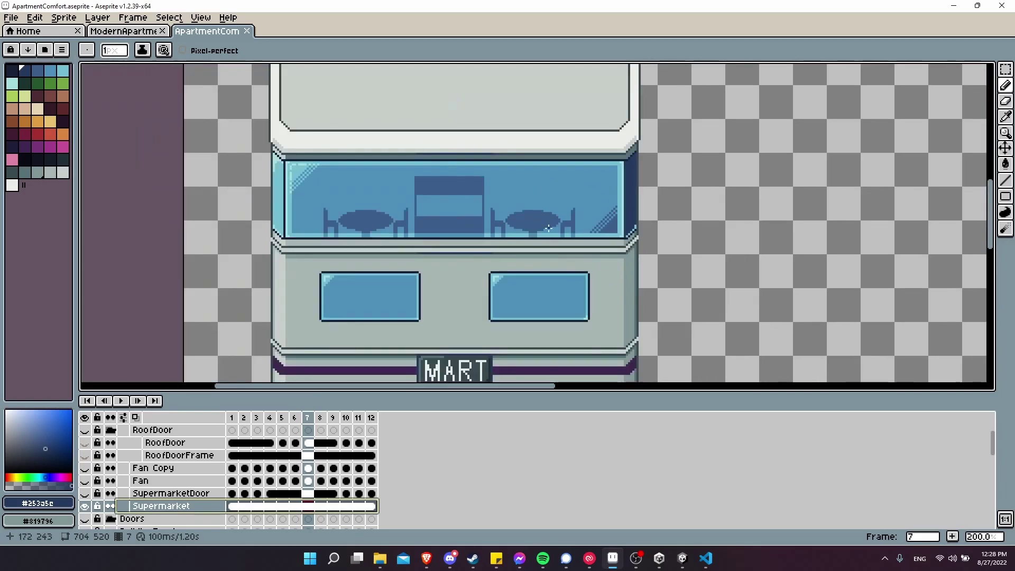
scroll(572, 263, "down", 1)
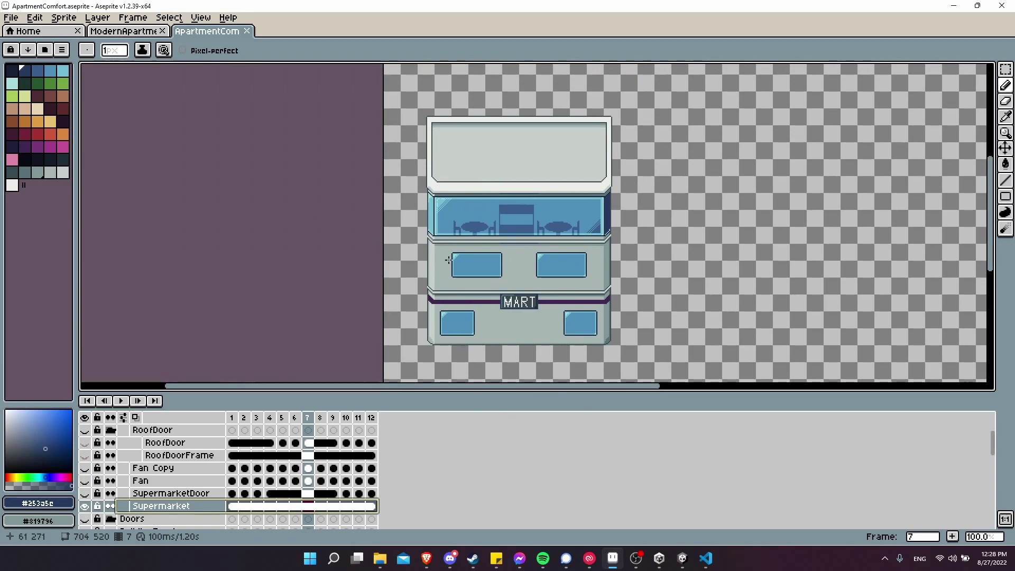
left_click(11, 18)
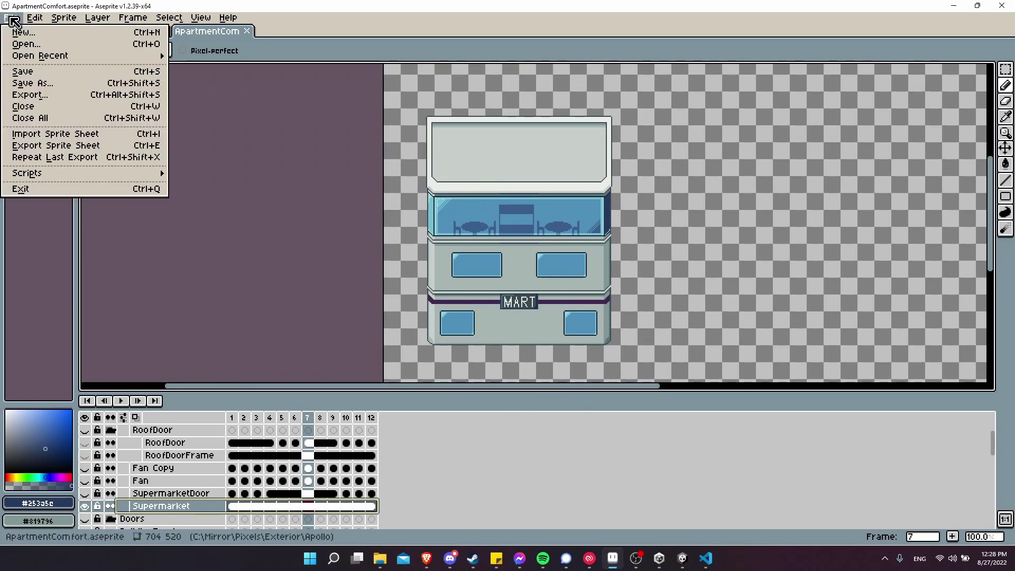
left_click(55, 151)
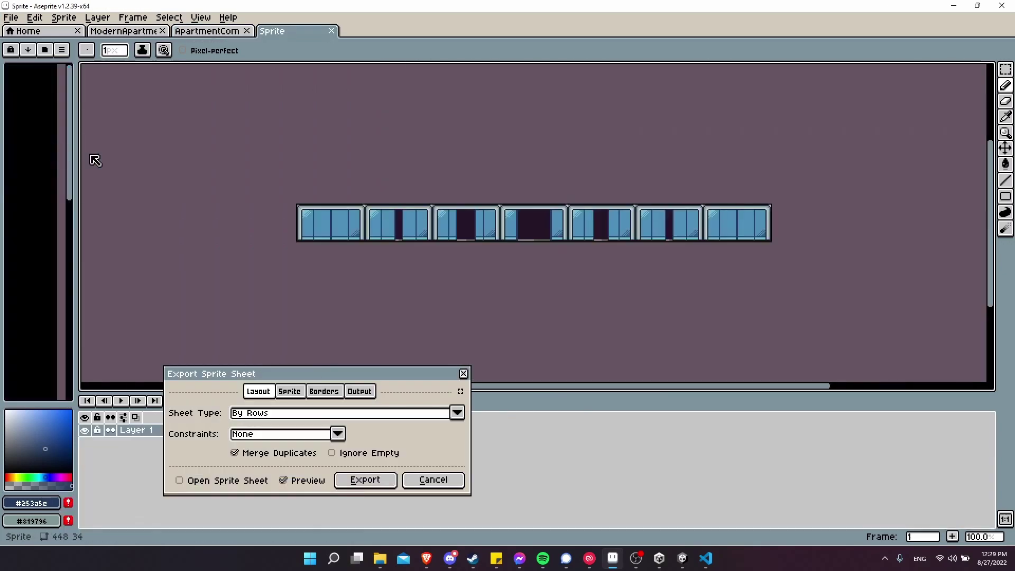
left_click(290, 392)
left_click(395, 391)
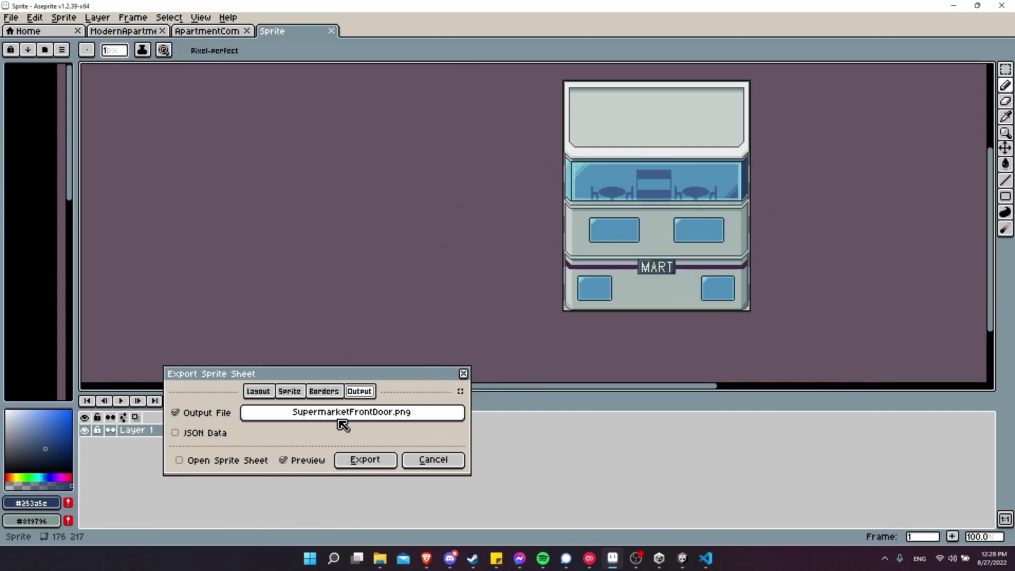
left_click(349, 415)
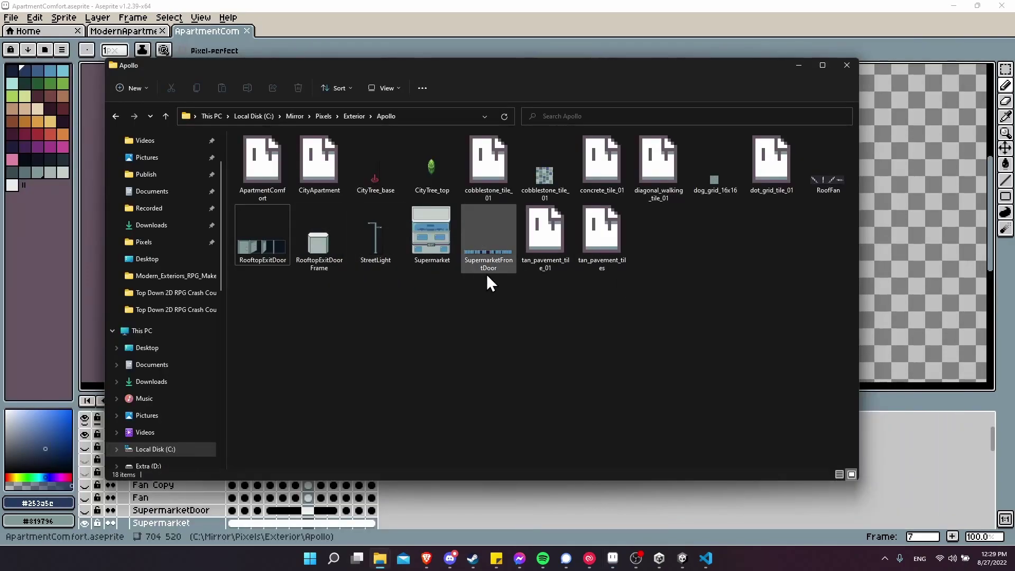
Switch to File Explorer and create a folder named Supermarket inside the Apollo folder
right_click(404, 290)
mouse_move(476, 356)
left_click(584, 354)
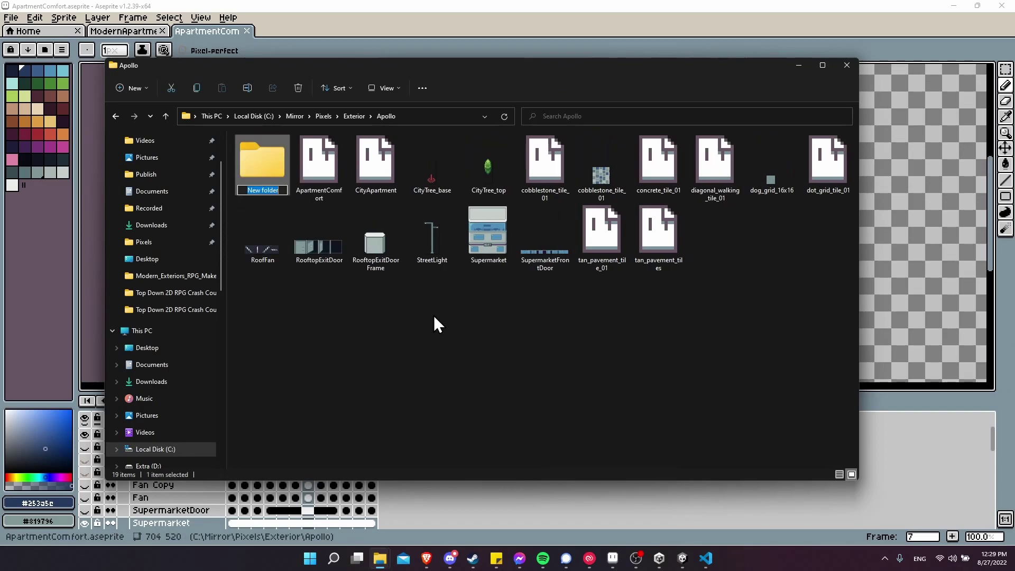
type("Supermarket")
Copy the RoofFan, RooftopExitDoor, RooftopExitDoorFrame, Supermarket and SupermarketFrontDoor images into the Unity project's Supermarket folder
left_click(488, 235)
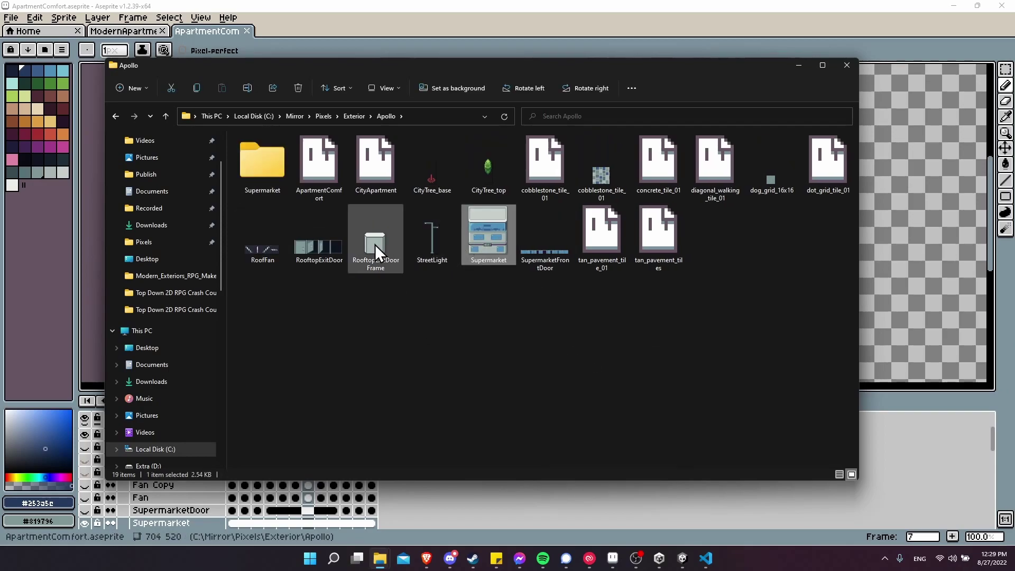
left_click(375, 244, "ctrl")
left_click(319, 245, "ctrl")
left_click(263, 244, "ctrl")
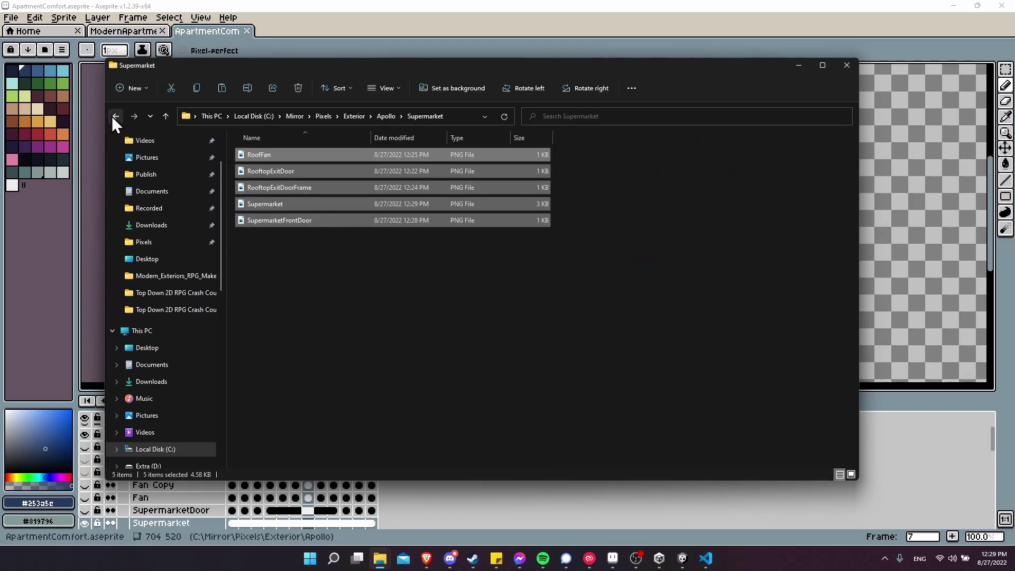
left_click(115, 115)
left_click_drag(386, 306, 327, 249)
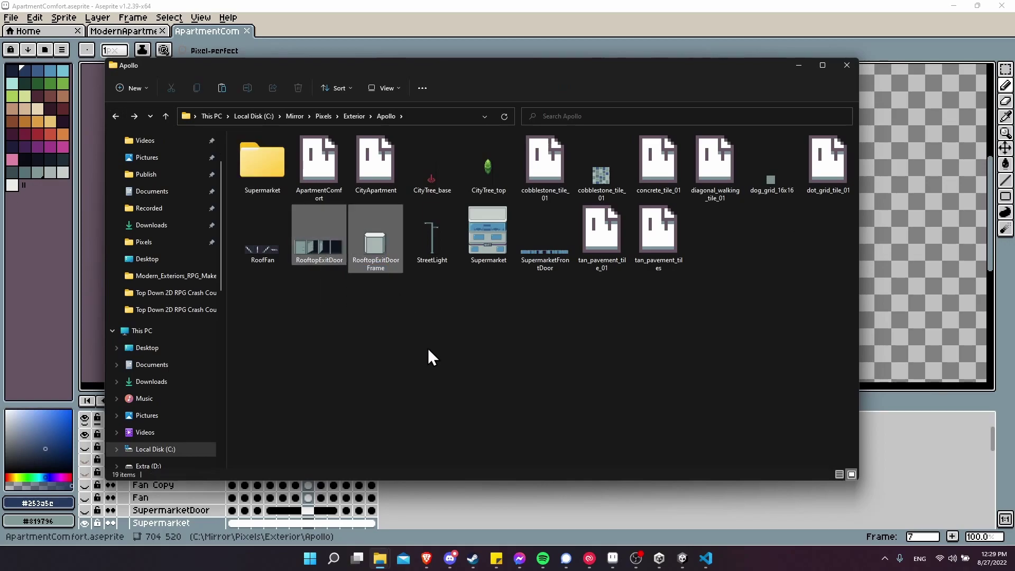
left_click(429, 348)
left_click(263, 163)
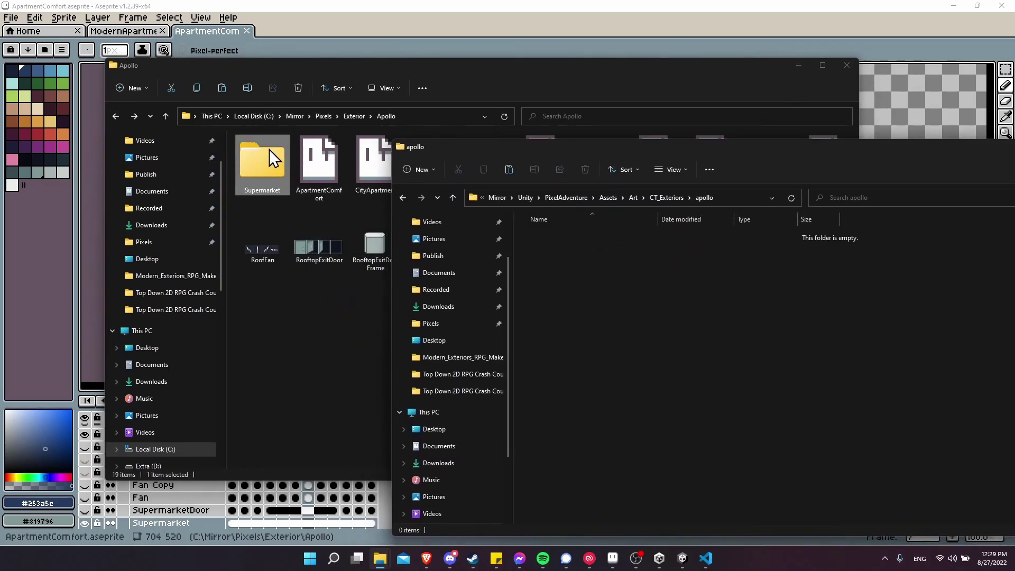
left_click(270, 150)
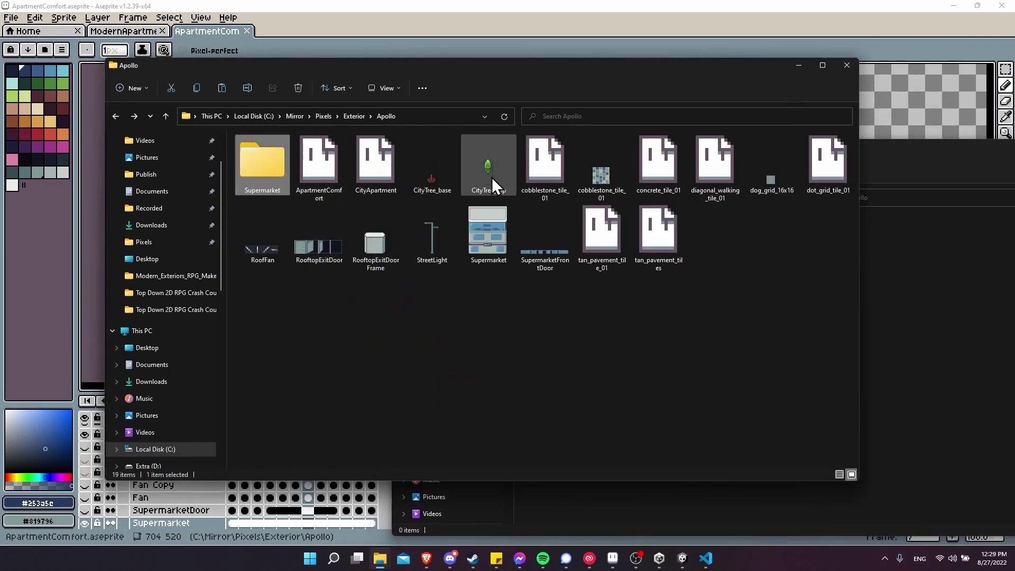
left_click(938, 285)
key("ctrl+v")
Switch to Unity and set all five Supermarket textures to Point (no filter) filter mode and None compression, applying the changes
left_click(682, 558)
double_click(144, 346)
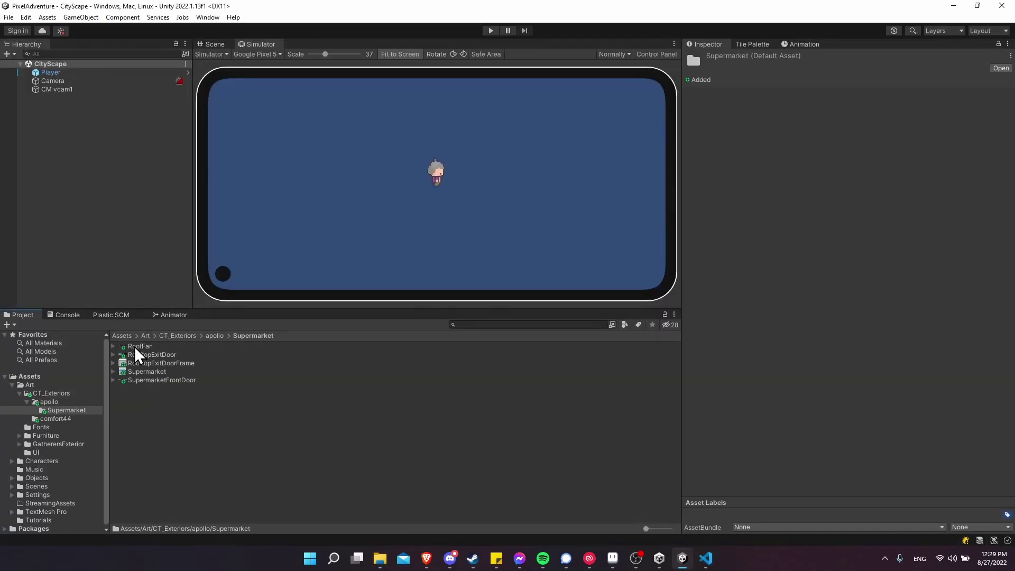
left_click(136, 345)
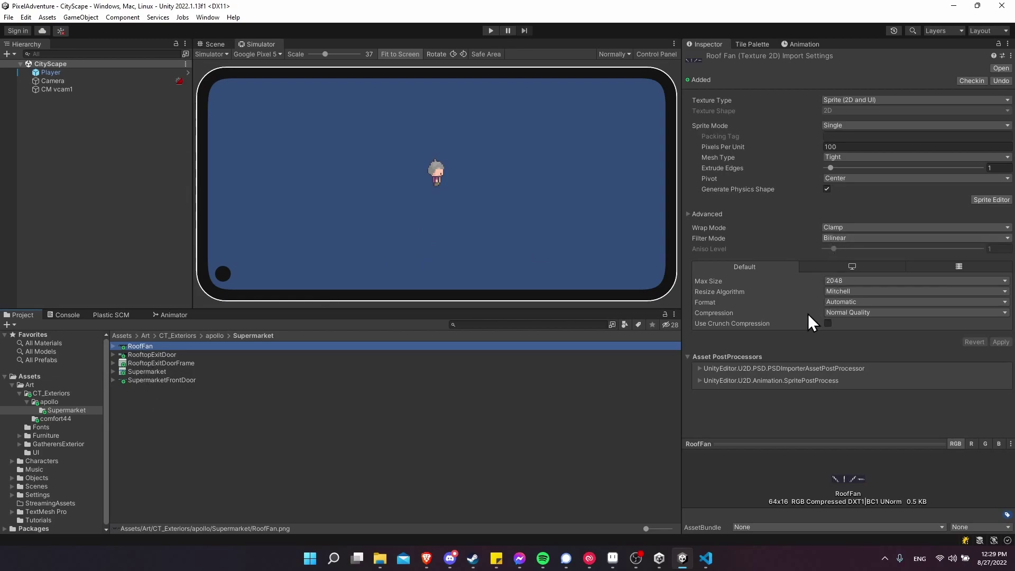
left_click_drag(148, 341, 163, 380)
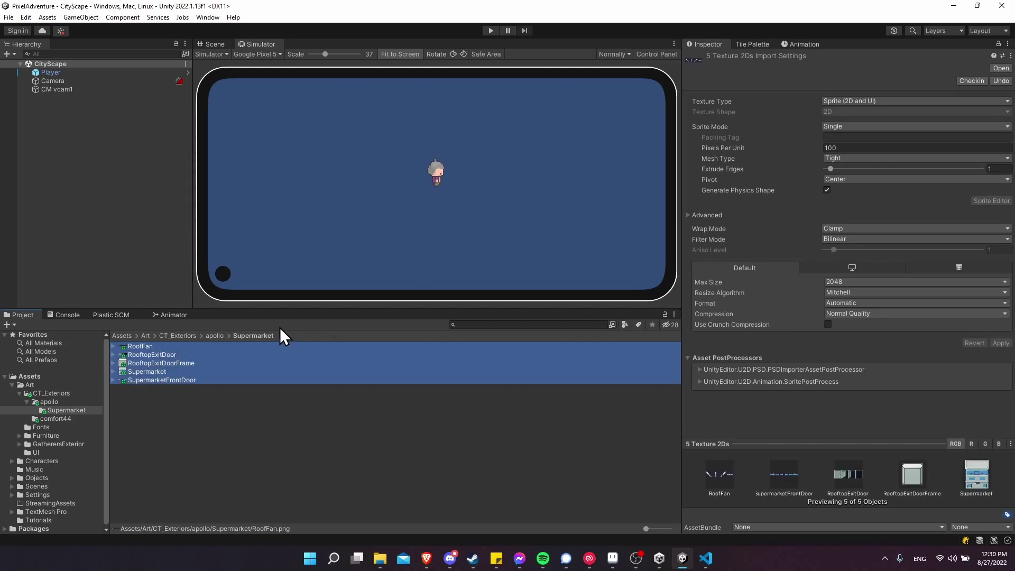
left_click(862, 239)
left_click(860, 250)
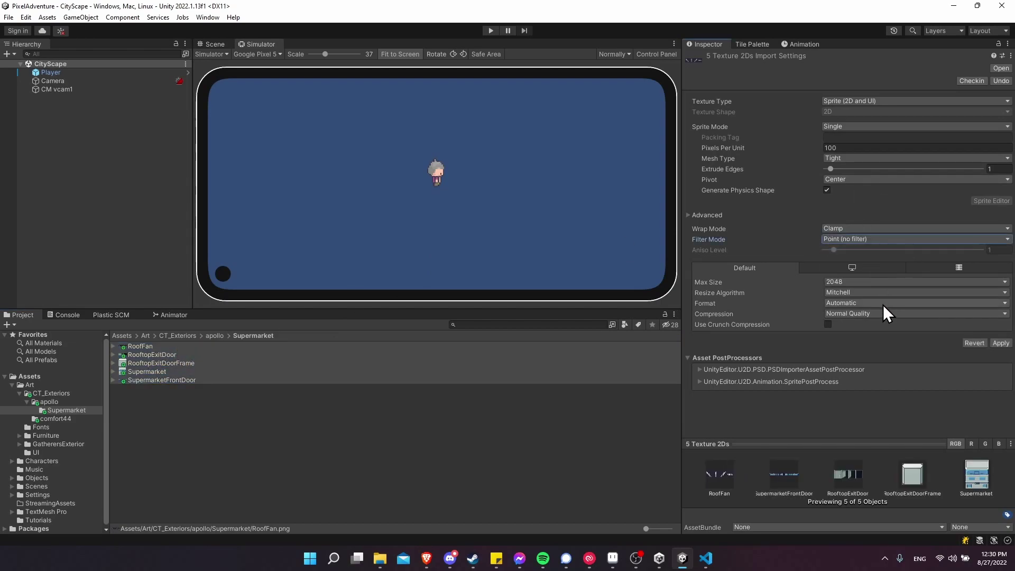
left_click(875, 316)
left_click(873, 325)
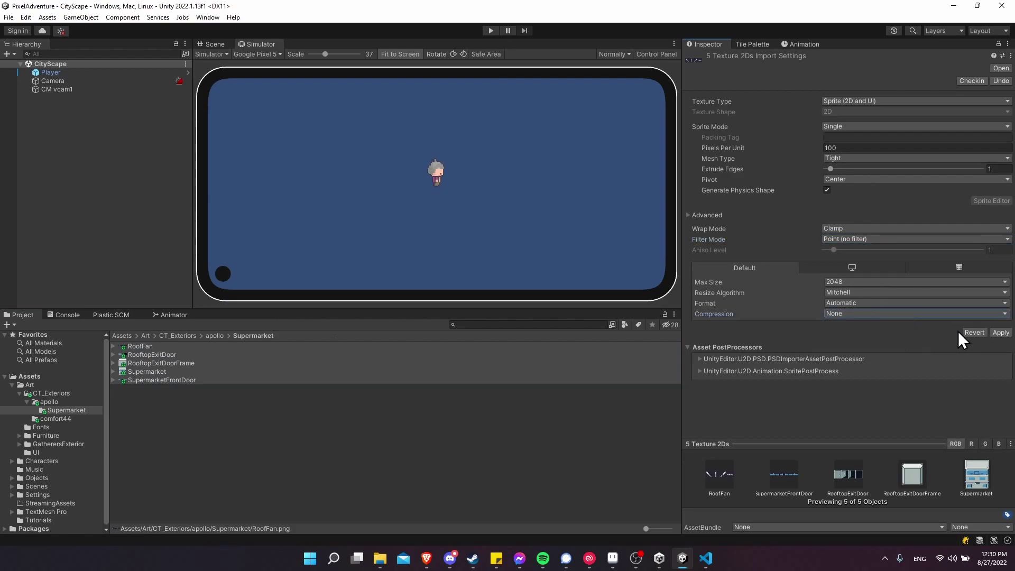
left_click(1002, 333)
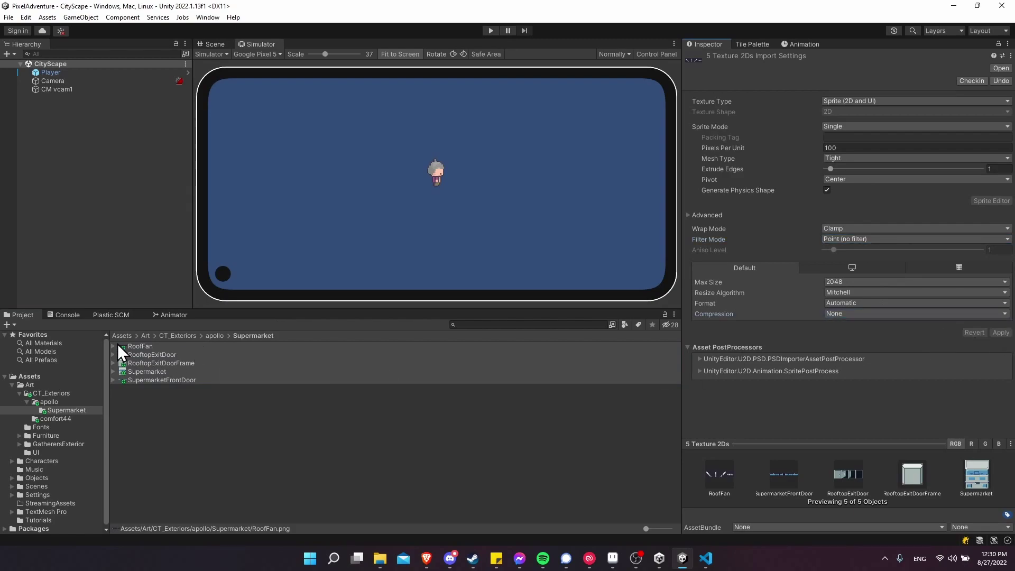
Set the RoofFan texture's sprite mode to Multiple and open it in the Sprite Editor, applying the import settings
left_click(124, 344)
left_click(113, 346)
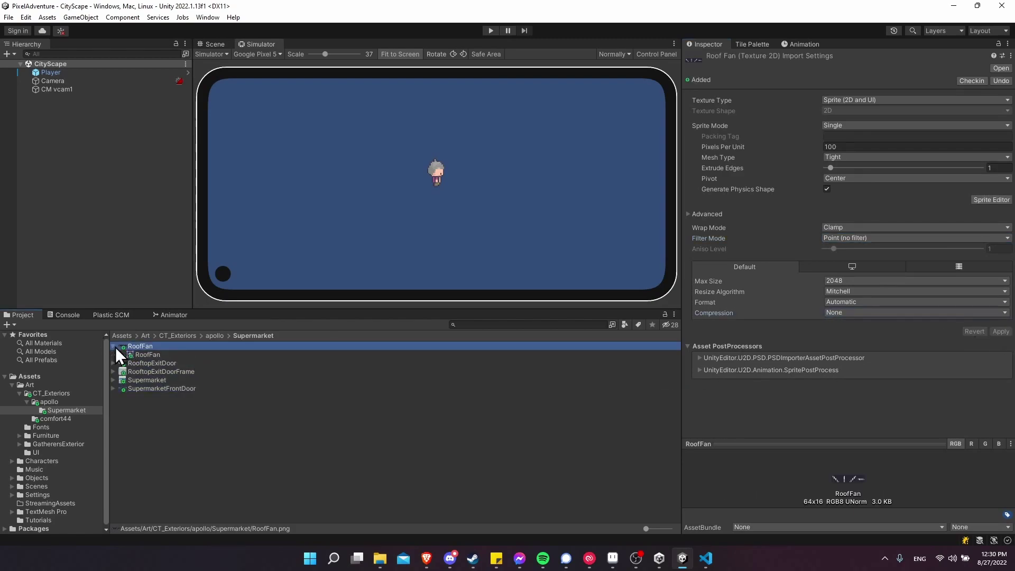
left_click(114, 346)
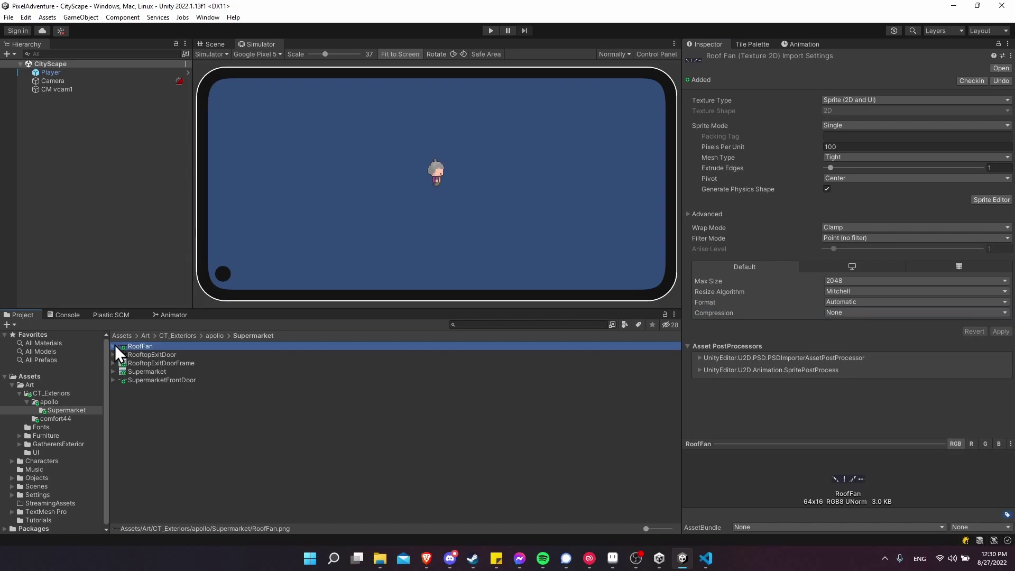
left_click(840, 121)
left_click(846, 145)
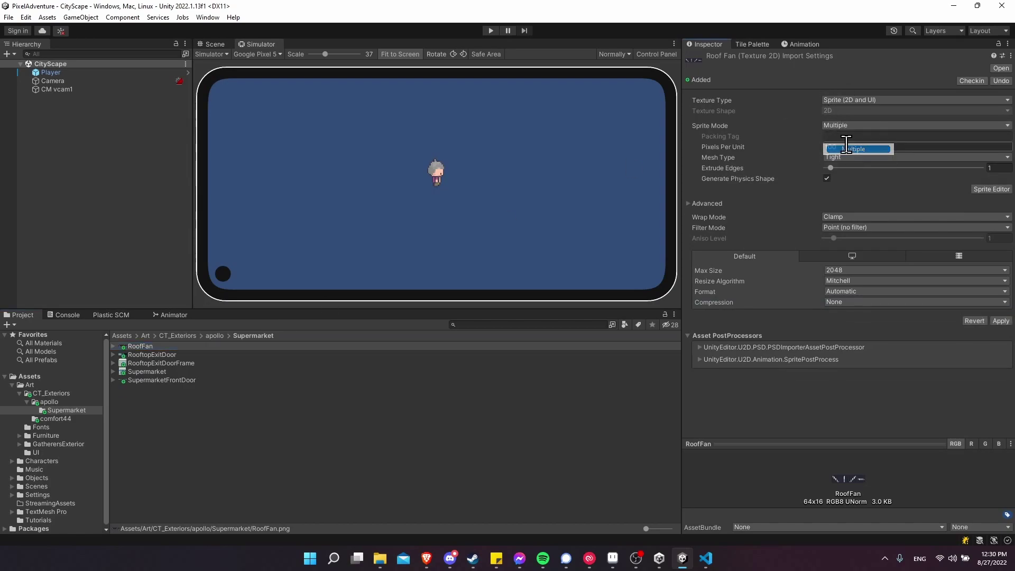
left_click(1003, 191)
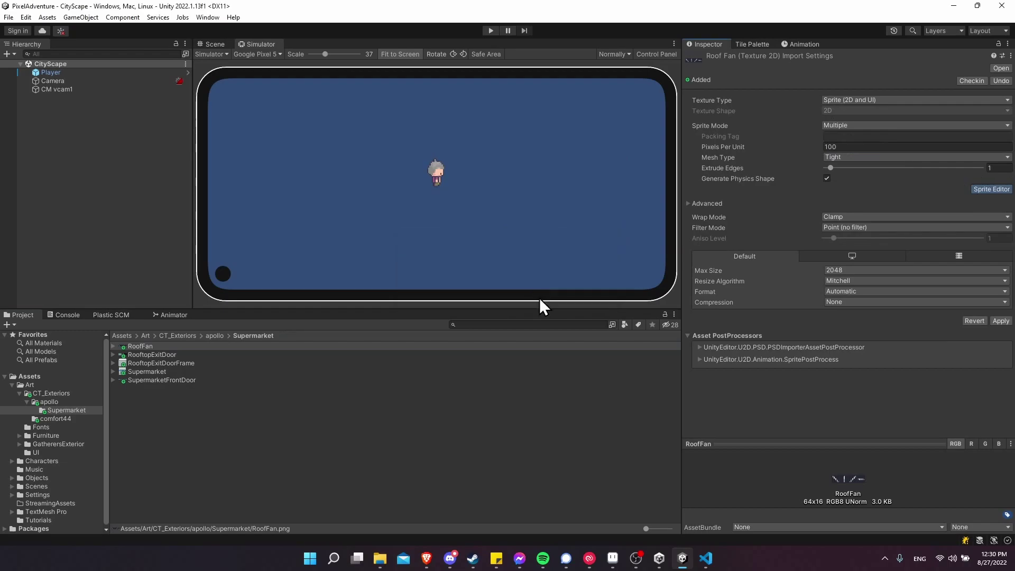
left_click(540, 298)
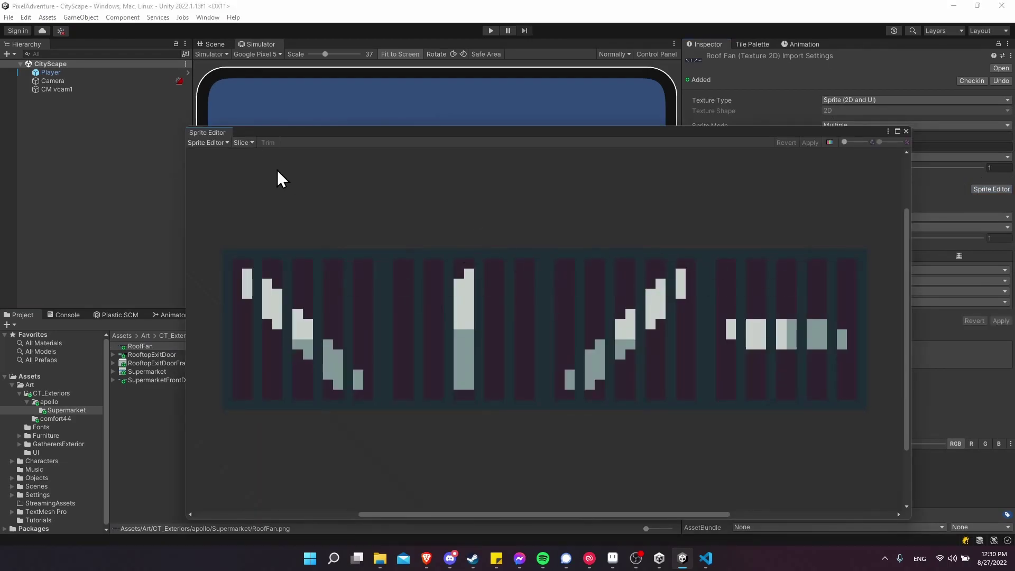
Slice the RoofFan sheet with Grid By Cell Count into 4 columns, check the frames and apply the slices
left_click(242, 143)
left_click(319, 153)
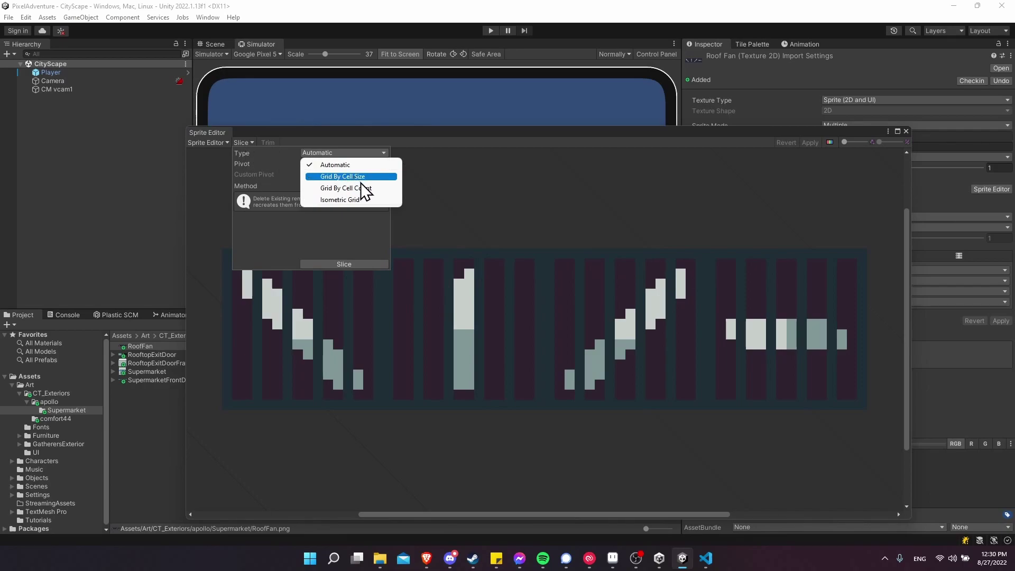
left_click(381, 188)
left_click(320, 164)
type("4")
left_click(360, 264)
left_click(367, 318)
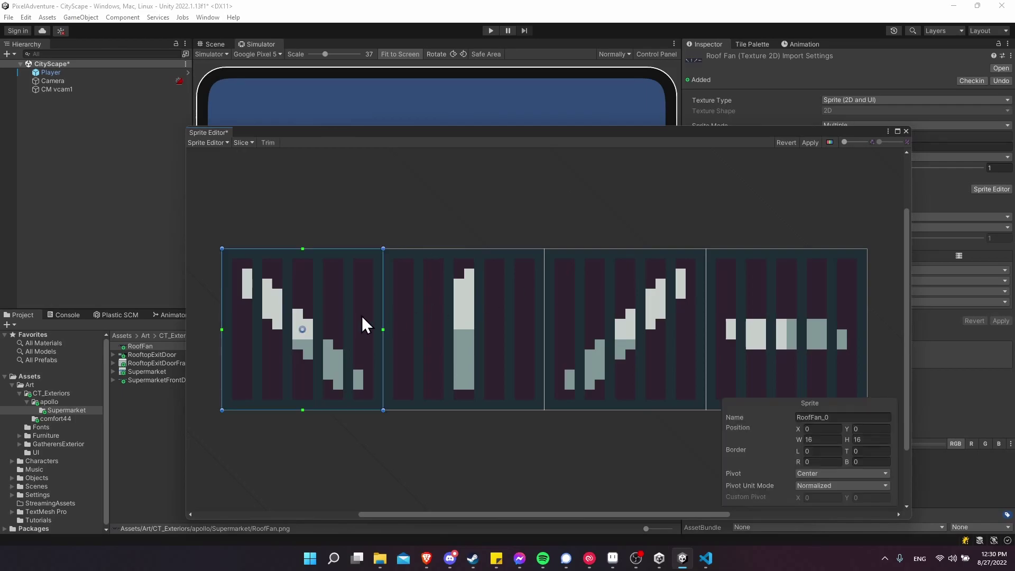
left_click(627, 317)
left_click(788, 280)
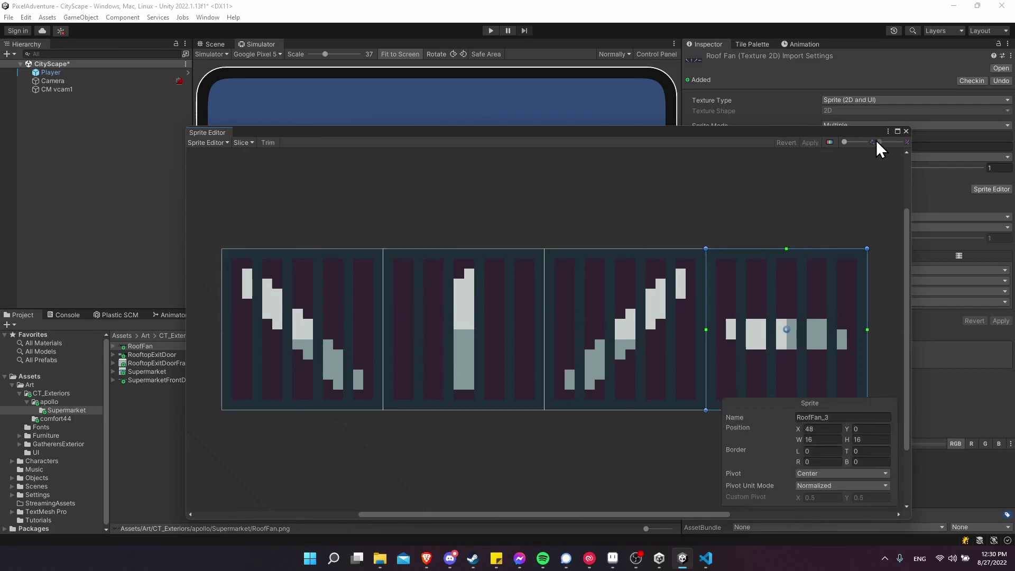
left_click(906, 131)
Set the RooftopExitDoor texture's sprite mode to Multiple and open it in the Sprite Editor, applying the import settings
left_click(136, 389)
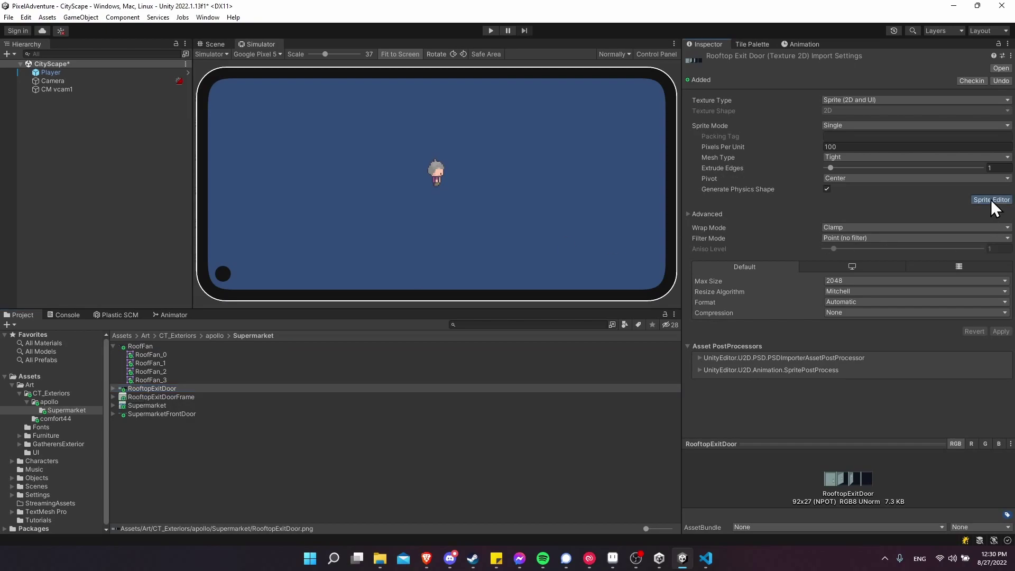
left_click(906, 125)
left_click(882, 147)
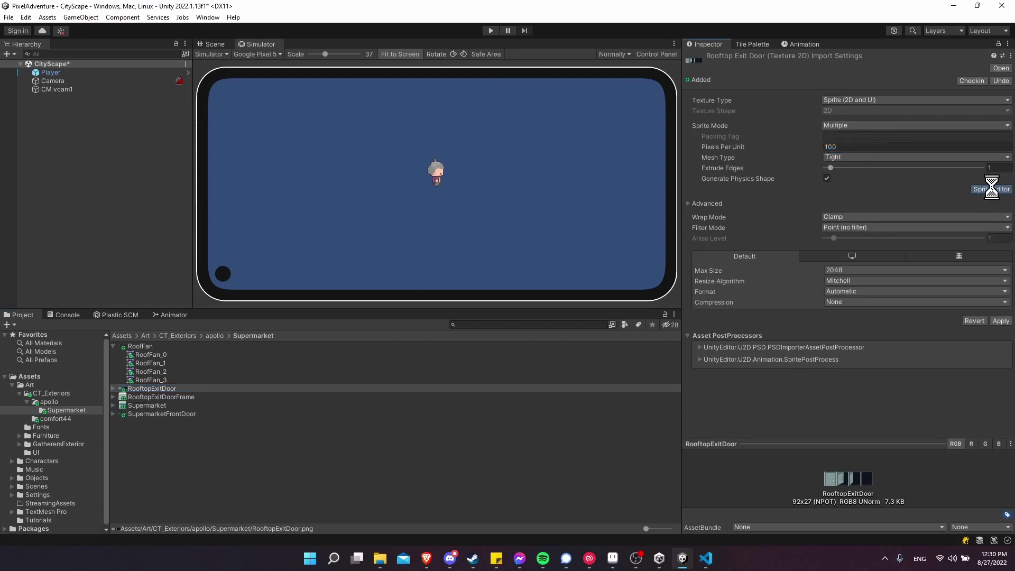
left_click(992, 188)
left_click(547, 297)
Slice the RooftopExitDoor sheet by cell count into 4 columns and 1 row and apply the slices
left_click(243, 142)
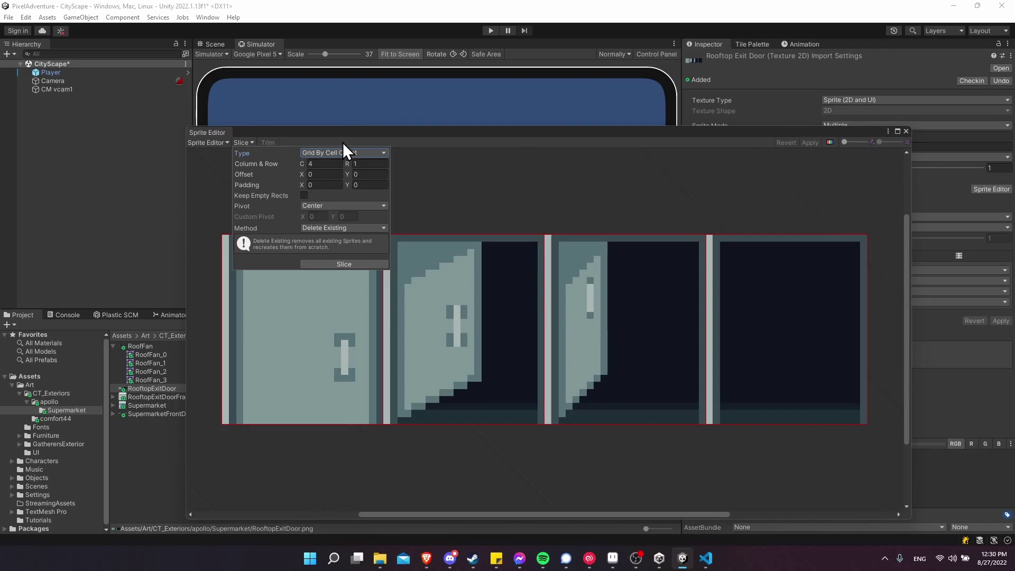
left_click(344, 264)
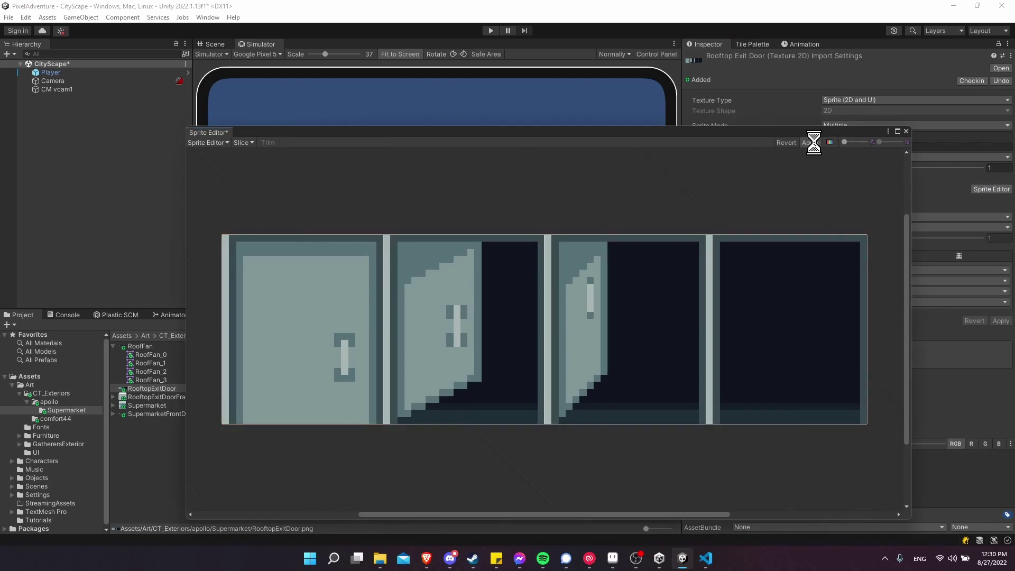
left_click(810, 142)
left_click(906, 131)
Open SupermarketFrontDoor in the Sprite Editor and change its sprite mode to Multiple, applying the import settings
left_click(133, 413)
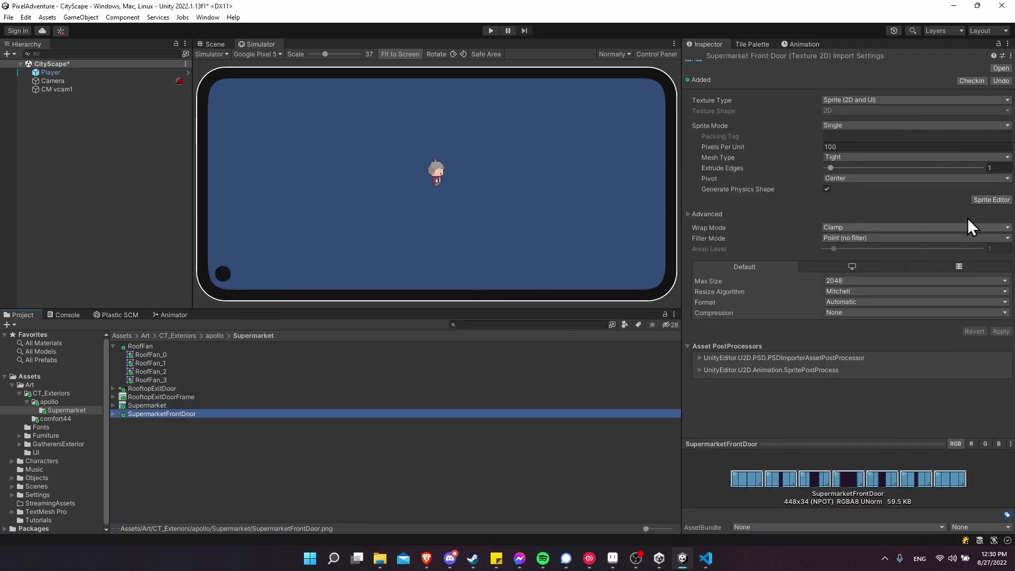
left_click(985, 200)
left_click(214, 143)
left_click(241, 151)
left_click(924, 127)
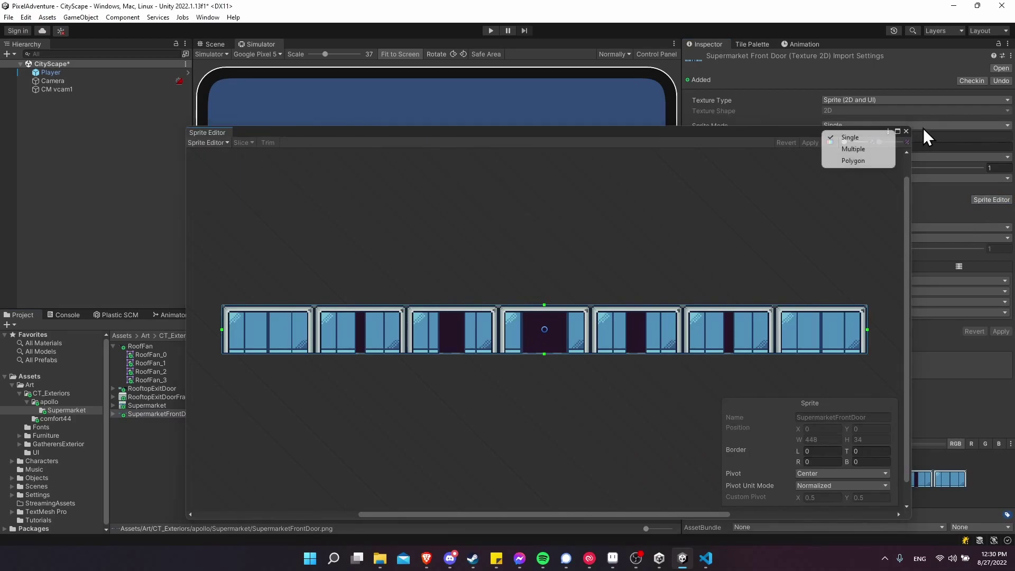
left_click(881, 148)
left_click(1001, 321)
Slice the SupermarketFrontDoor sheet by cell count into 7 columns and 1 row and apply the slices
left_click(242, 142)
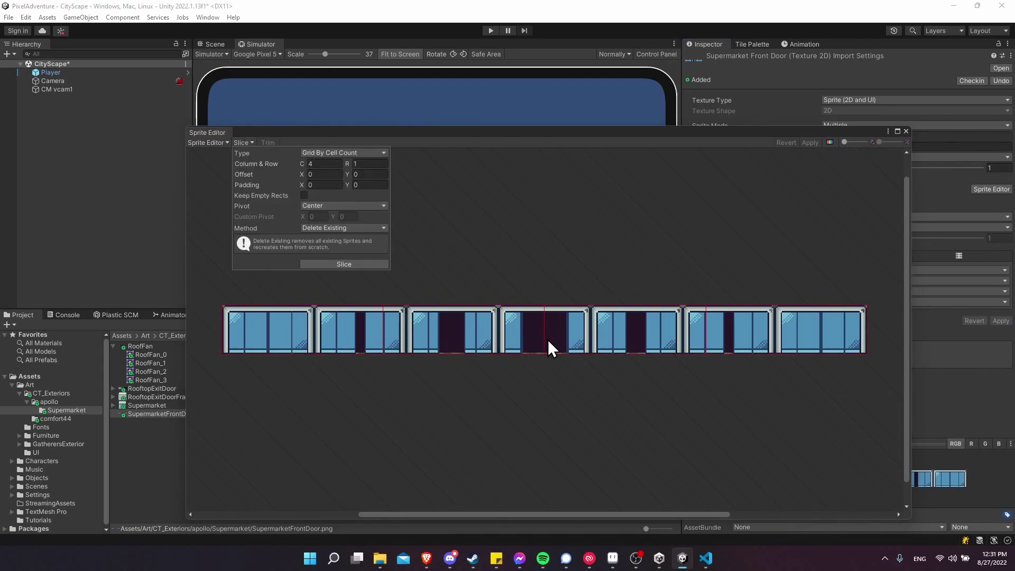
left_click(322, 161)
type("7")
left_click(353, 264)
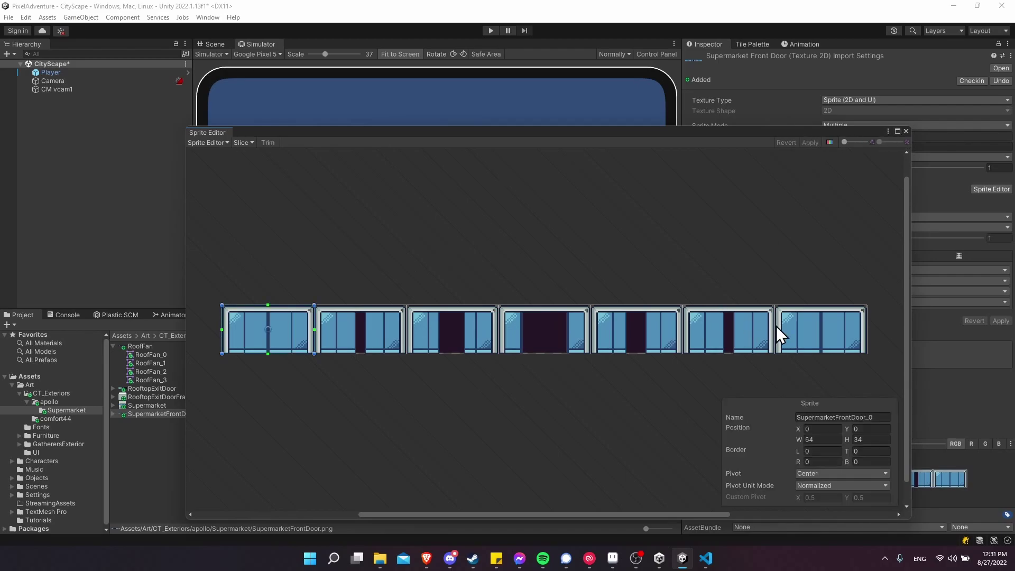